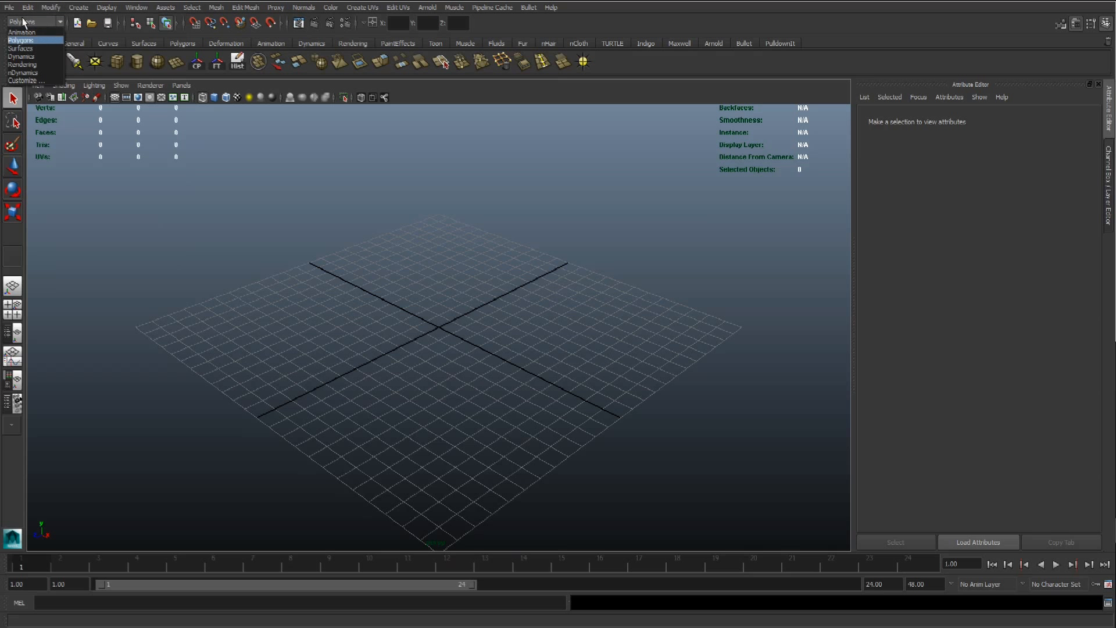
Switch to the nDynamics menu set and create a volume nParticle emitter at the origin.
{"action": "left_click", "coordinate": [35, 73]}
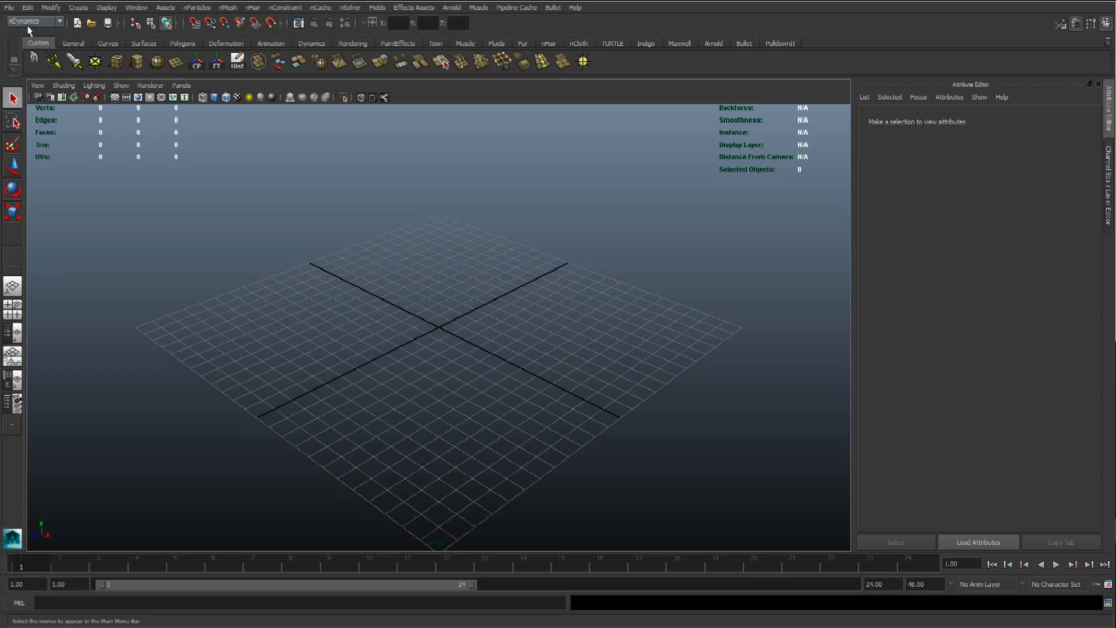
{"action": "left_click", "coordinate": [189, 9]}
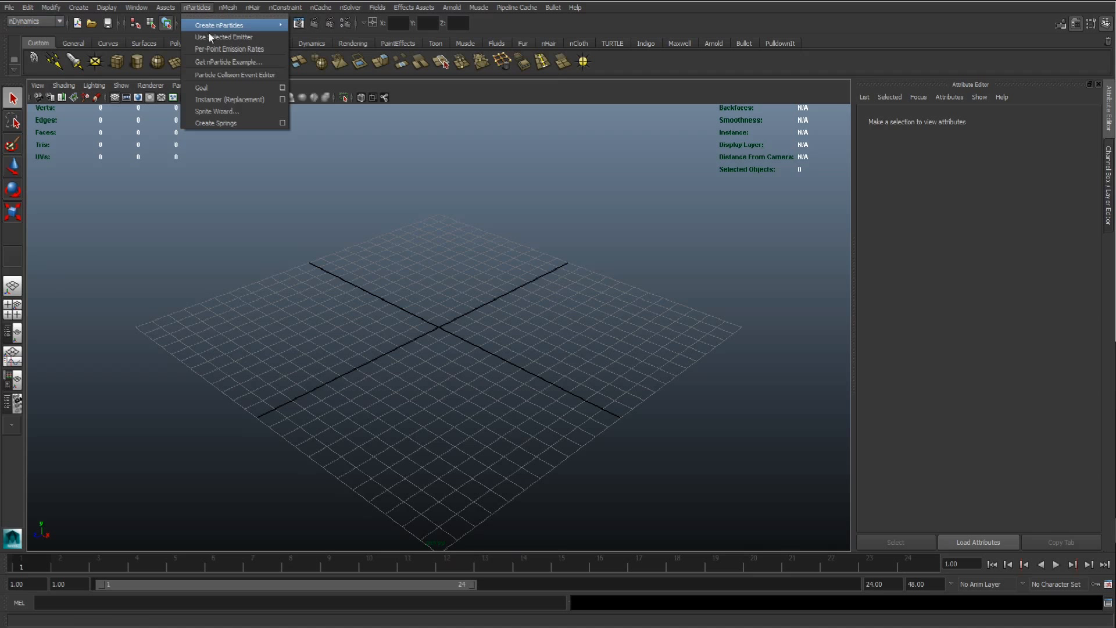
{"action": "mouse_move", "coordinate": [253, 27]}
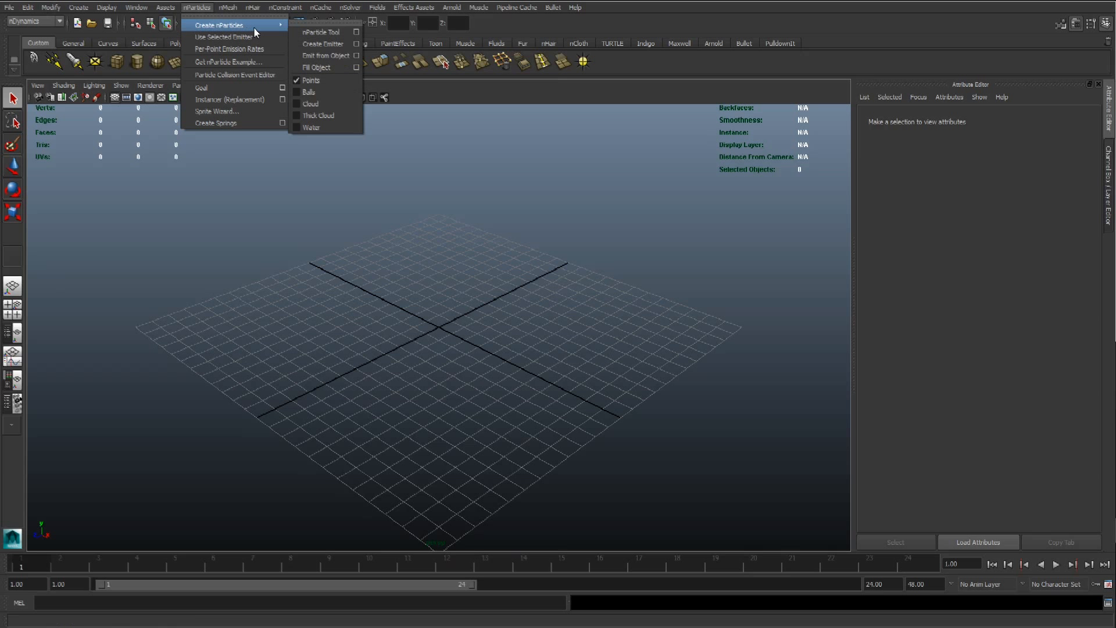
{"action": "left_click", "coordinate": [339, 47]}
{"action": "left_click", "coordinate": [656, 447]}
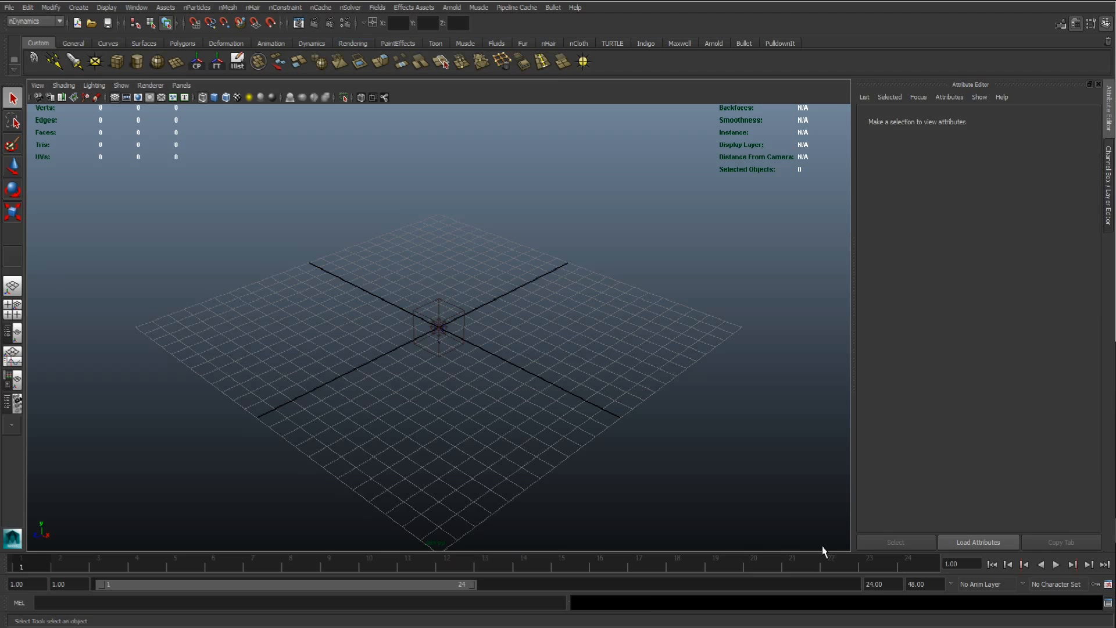
Set the playback range to end at frame 500 and turn on shaded display.
{"action": "double_click", "coordinate": [883, 584]}
{"action": "type", "text": "500"}
{"action": "key", "text": "Return"}
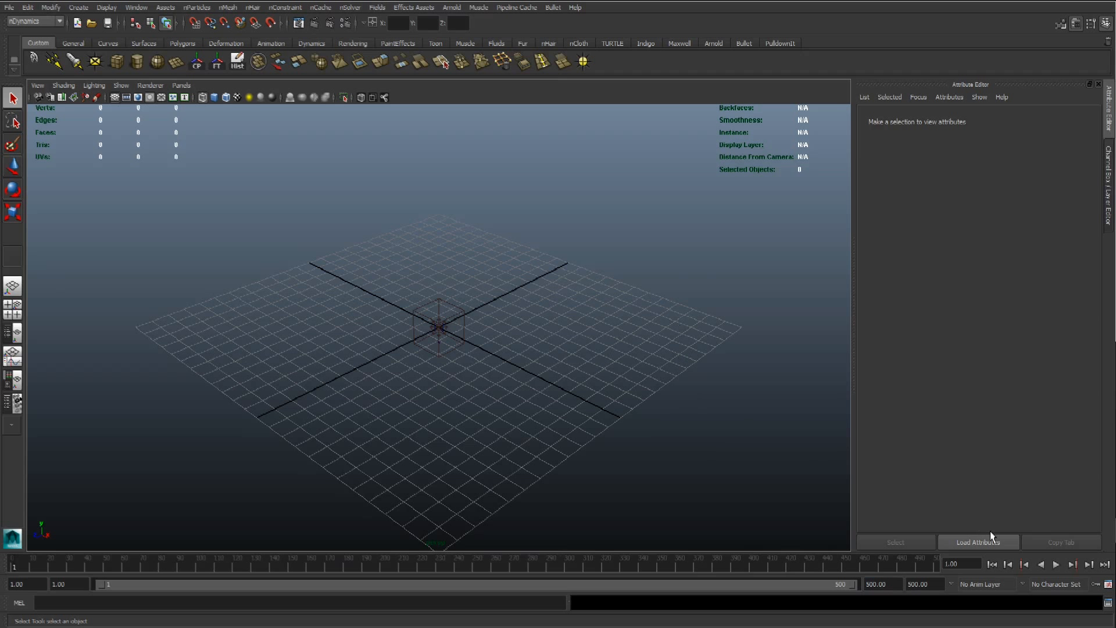
{"action": "key", "text": "5"}
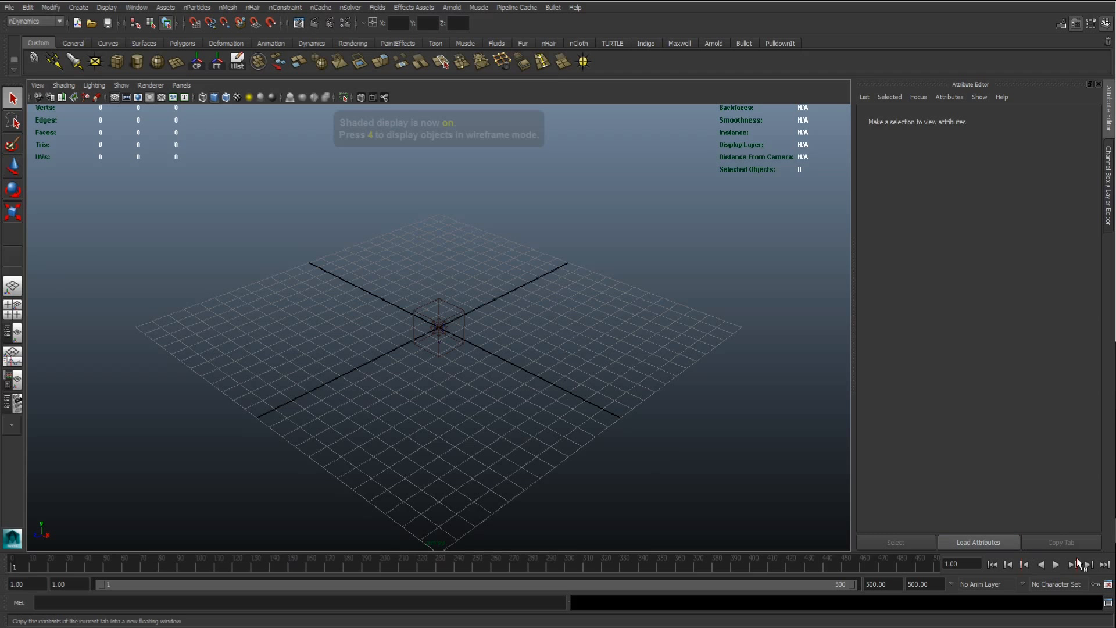
Play the particle simulation, view the emission from several angles, and rewind to frame 1.
{"action": "left_click", "coordinate": [1056, 565]}
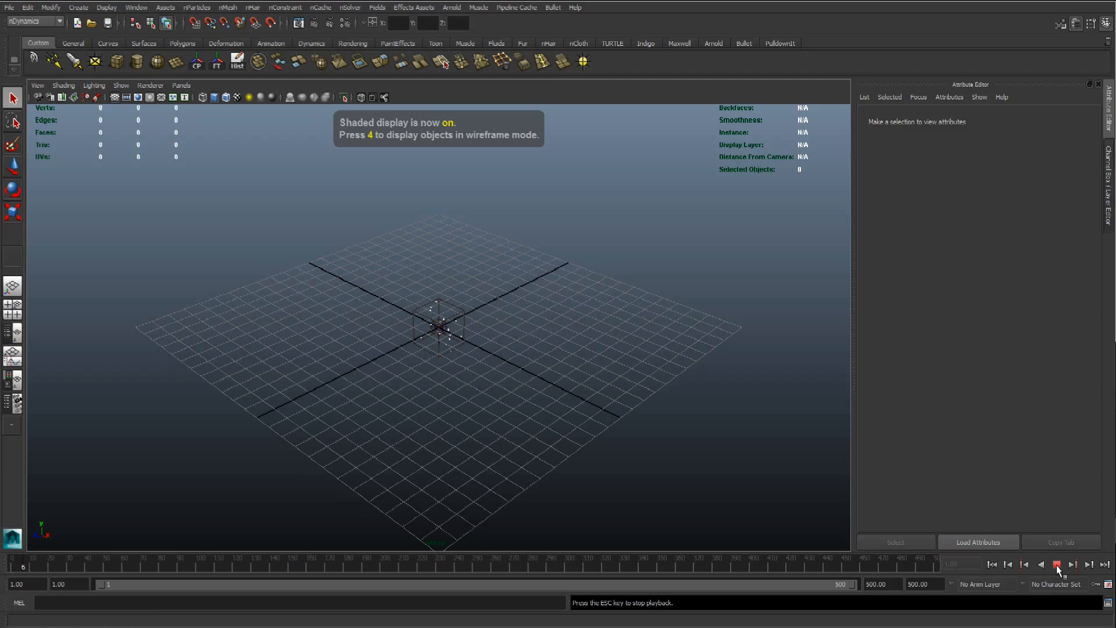
{"action": "left_click_drag", "start_coordinate": [356, 407], "coordinate": [407, 314], "text": "alt"}
{"action": "left_click", "coordinate": [1057, 564]}
{"action": "left_click_drag", "start_coordinate": [339, 338], "coordinate": [435, 338], "text": "alt"}
{"action": "left_click", "coordinate": [991, 565]}
Select the emitter and set the gravity of its nucleus solver to 0.
{"action": "left_click", "coordinate": [453, 323]}
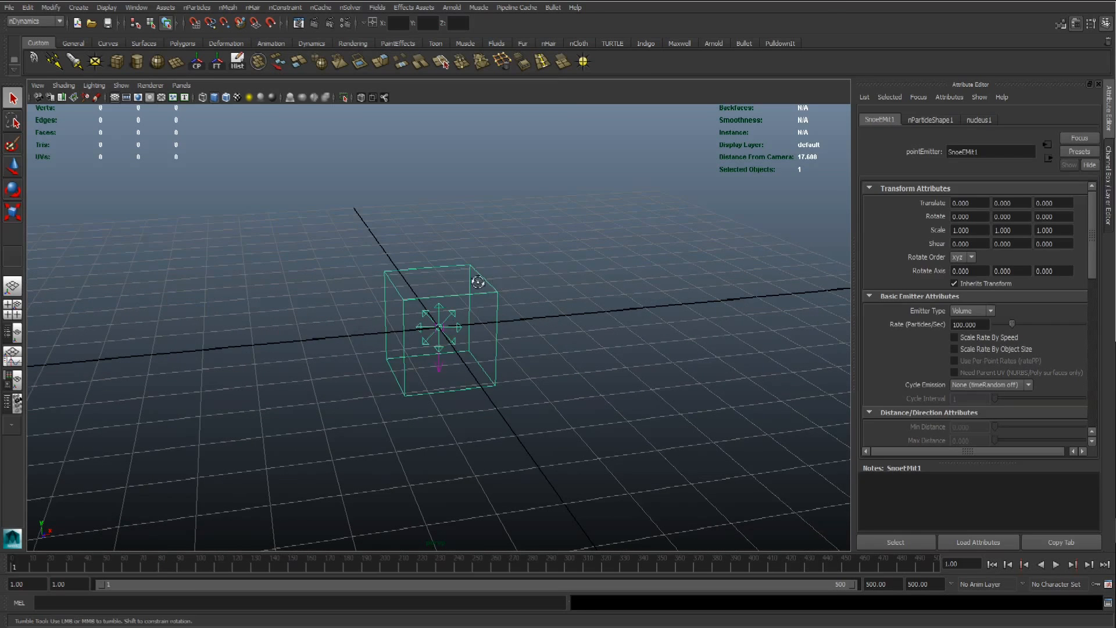
{"action": "left_click_drag", "start_coordinate": [481, 282], "coordinate": [523, 286], "text": "alt"}
{"action": "right_click_drag", "start_coordinate": [439, 204], "coordinate": [398, 294], "text": "alt"}
{"action": "left_click_drag", "start_coordinate": [399, 294], "coordinate": [436, 279], "text": "alt"}
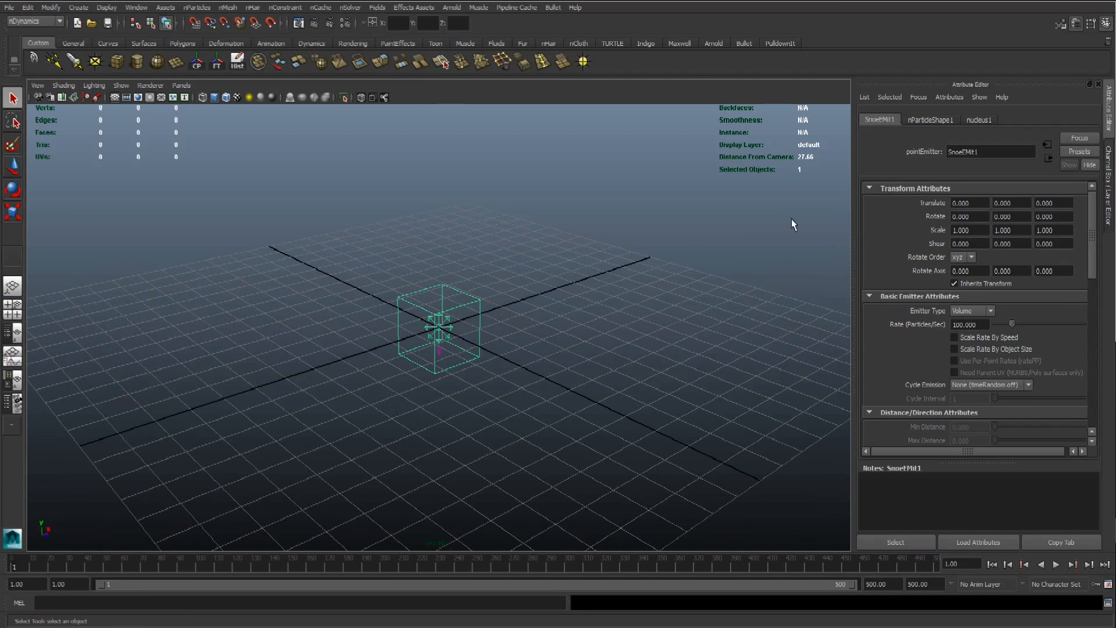
{"action": "left_click", "coordinate": [979, 120]}
{"action": "left_click", "coordinate": [974, 337]}
{"action": "left_click", "coordinate": [970, 323]}
{"action": "type", "text": "0"}
{"action": "key", "text": "Return"}
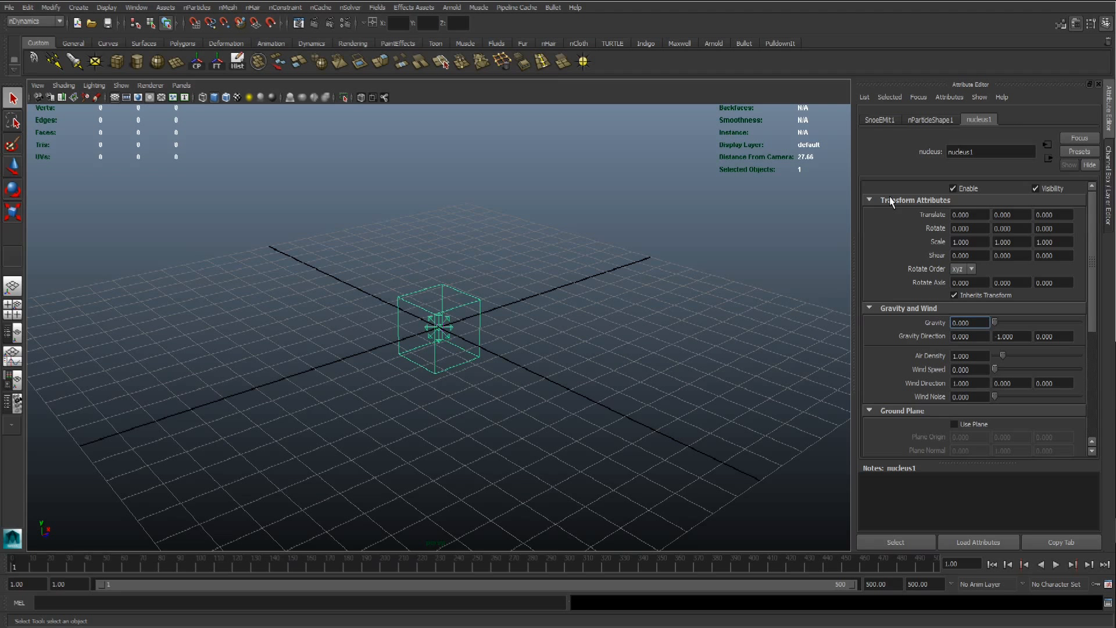
Play the simulation to check how the particles spread without gravity, and rewind to the start.
{"action": "left_click", "coordinate": [930, 120]}
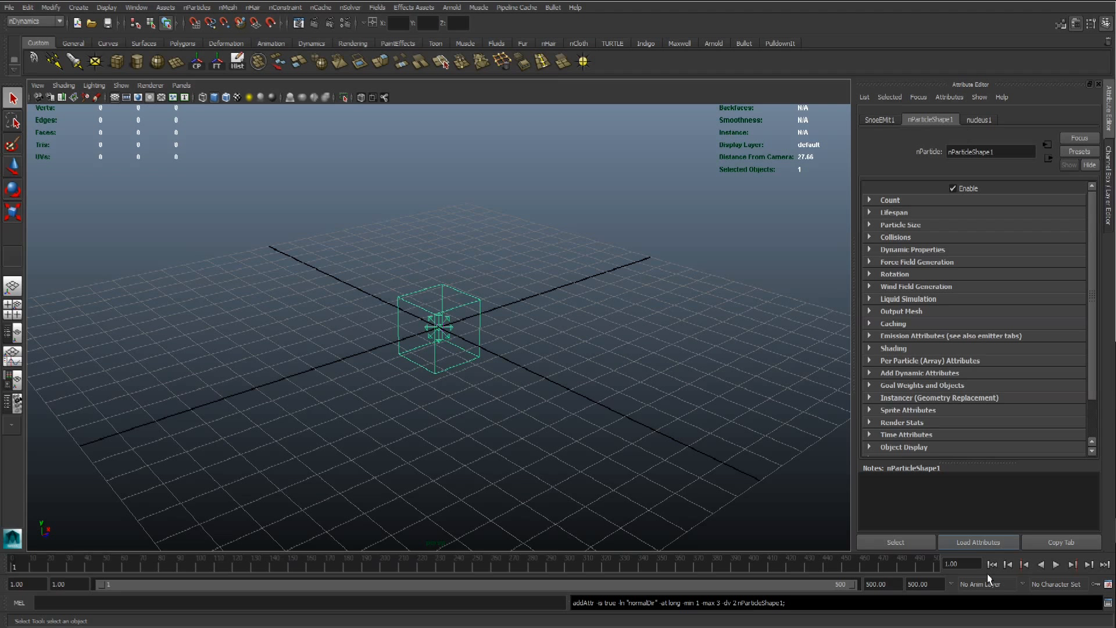
{"action": "left_click", "coordinate": [1057, 565]}
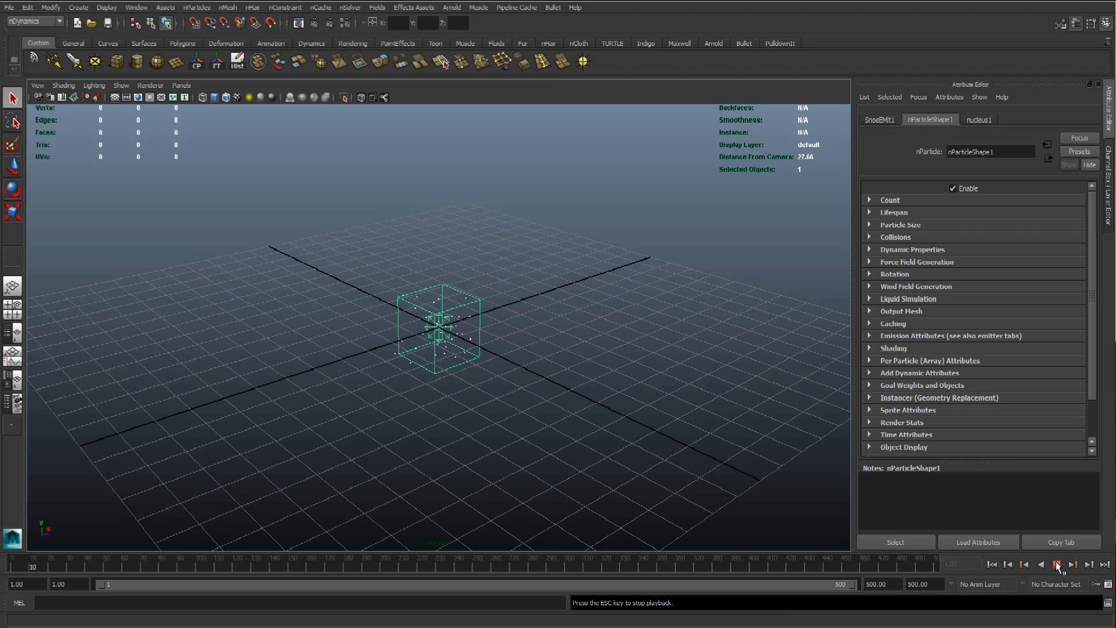
{"action": "left_click", "coordinate": [1056, 565]}
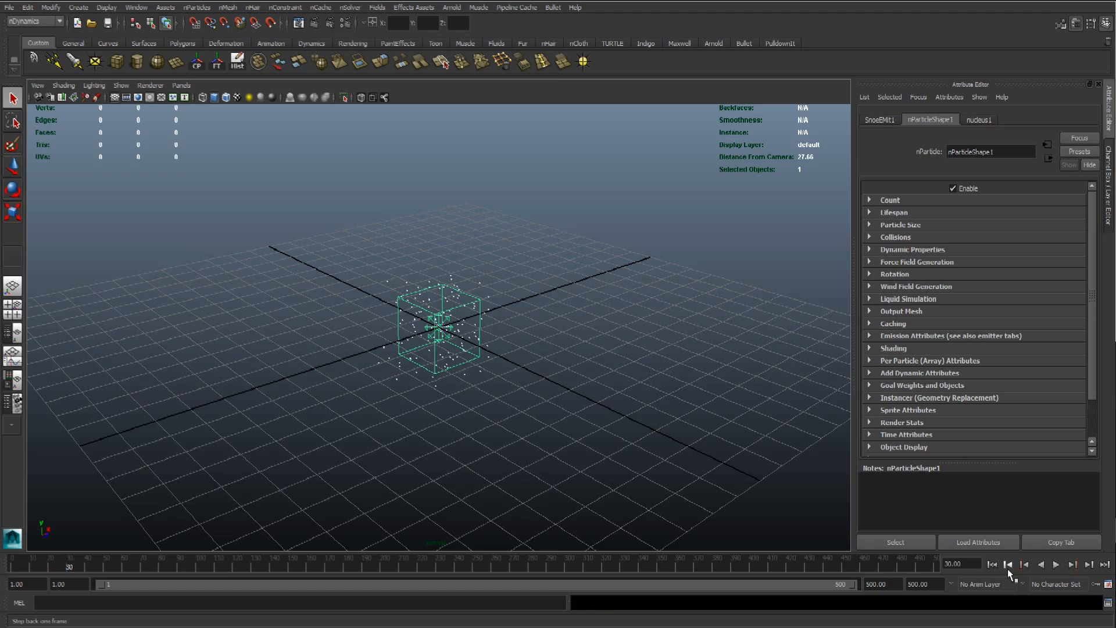
{"action": "left_click", "coordinate": [993, 564]}
Set the nParticle render type to Spheres, play the simulation to check it, and rewind.
{"action": "left_click", "coordinate": [919, 350]}
{"action": "left_click", "coordinate": [977, 362]}
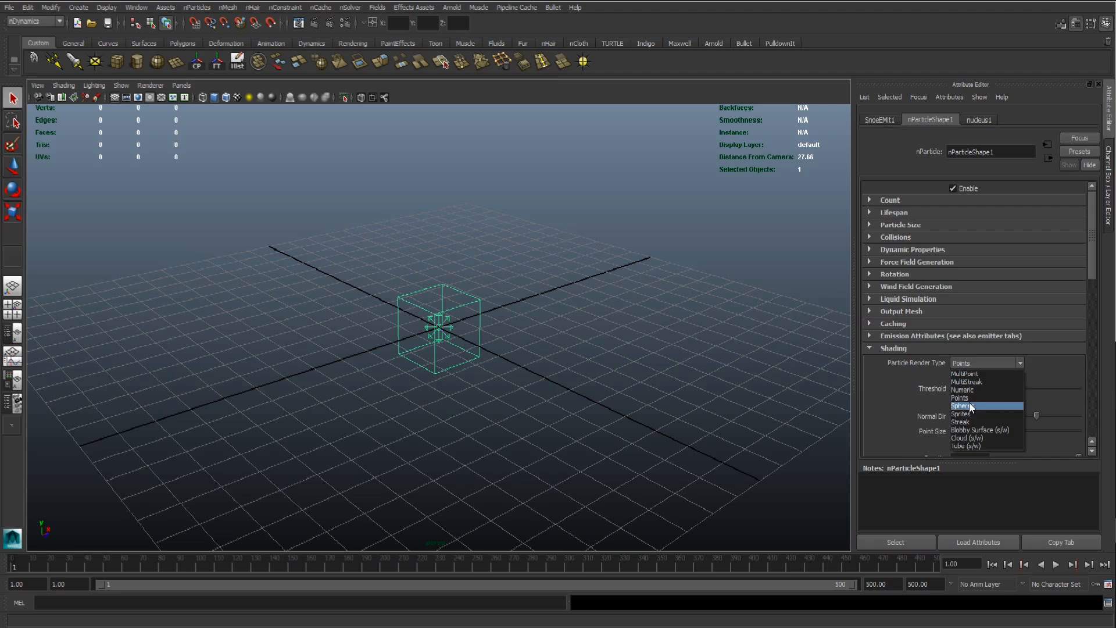
{"action": "left_click", "coordinate": [970, 406]}
{"action": "left_click", "coordinate": [1056, 565]}
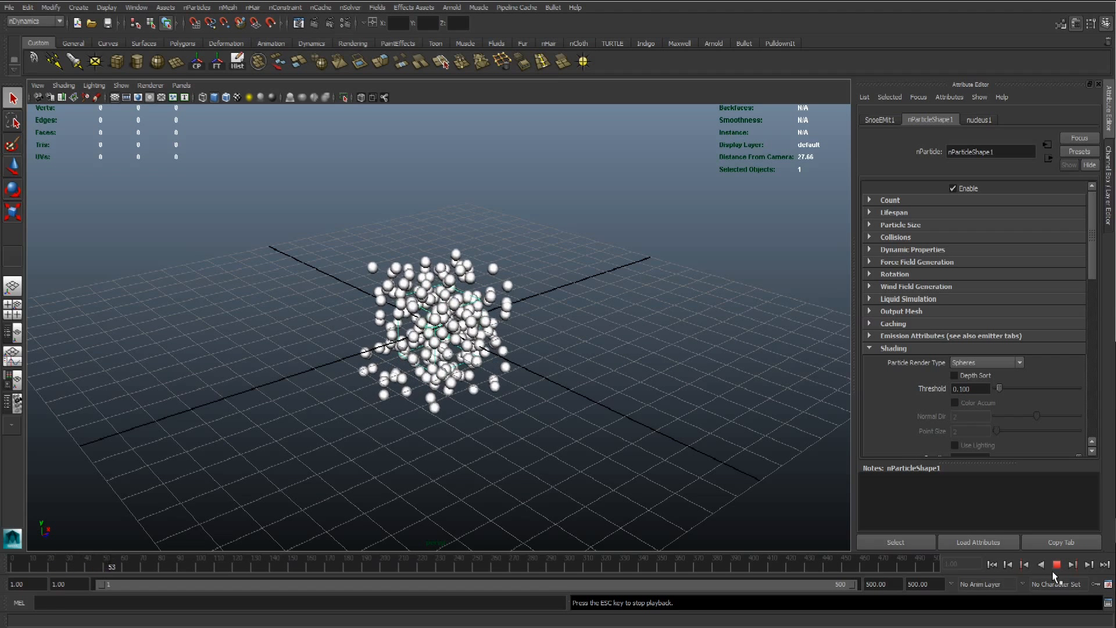
{"action": "left_click", "coordinate": [1056, 565]}
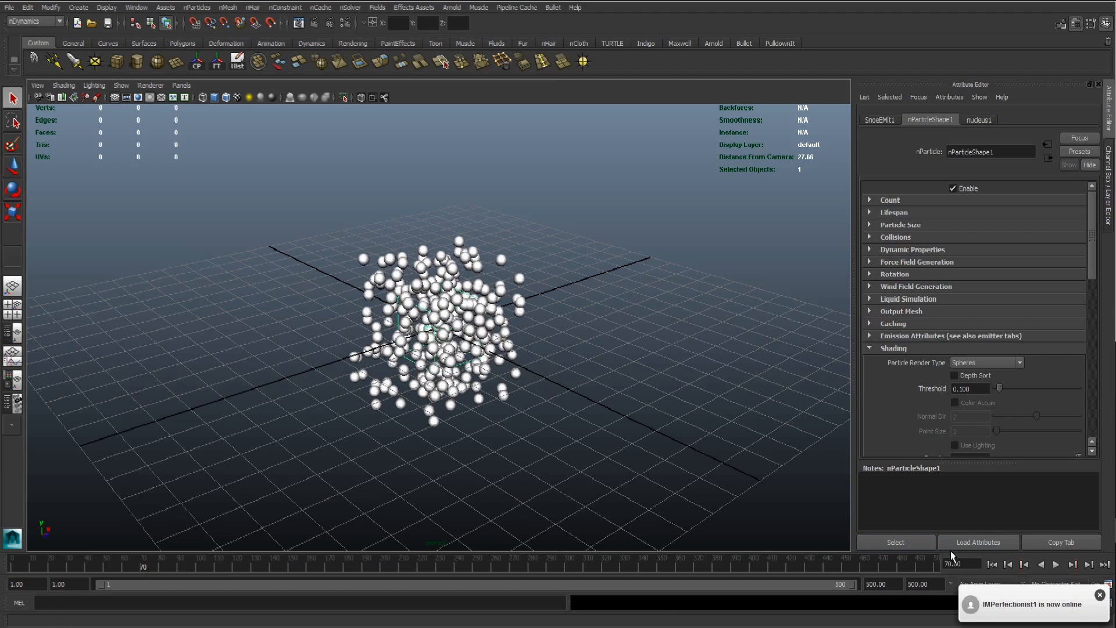
{"action": "left_click", "coordinate": [992, 564]}
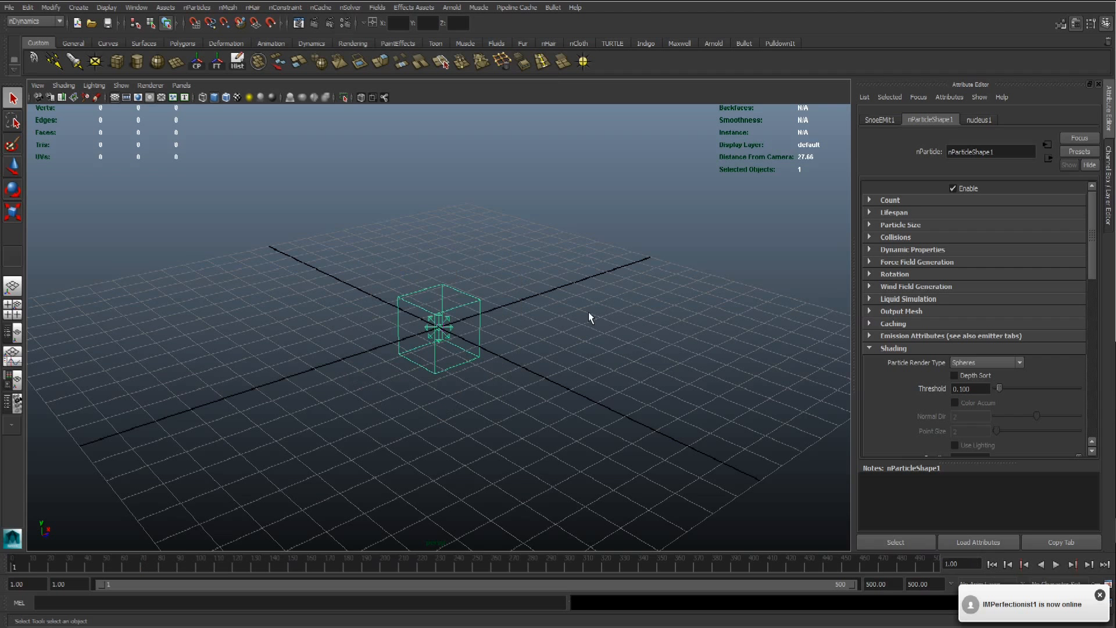
Select the emitted particles and apply a vortex field with magnitude 15 and attenuation 2.
{"action": "left_click", "coordinate": [1057, 565]}
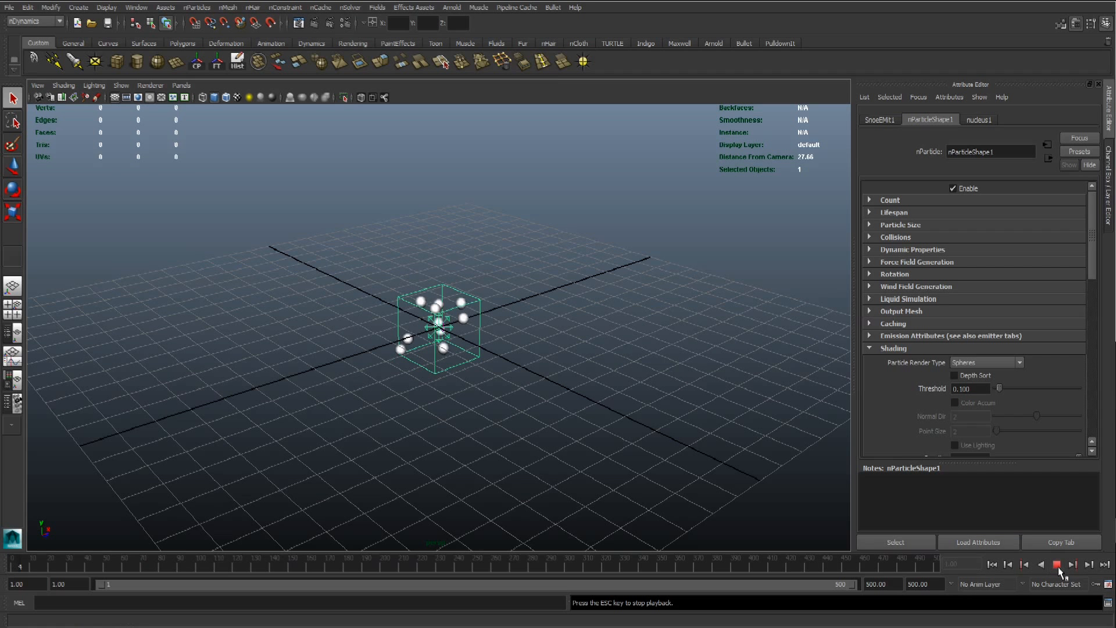
{"action": "left_click", "coordinate": [410, 297]}
{"action": "left_click", "coordinate": [383, 8]}
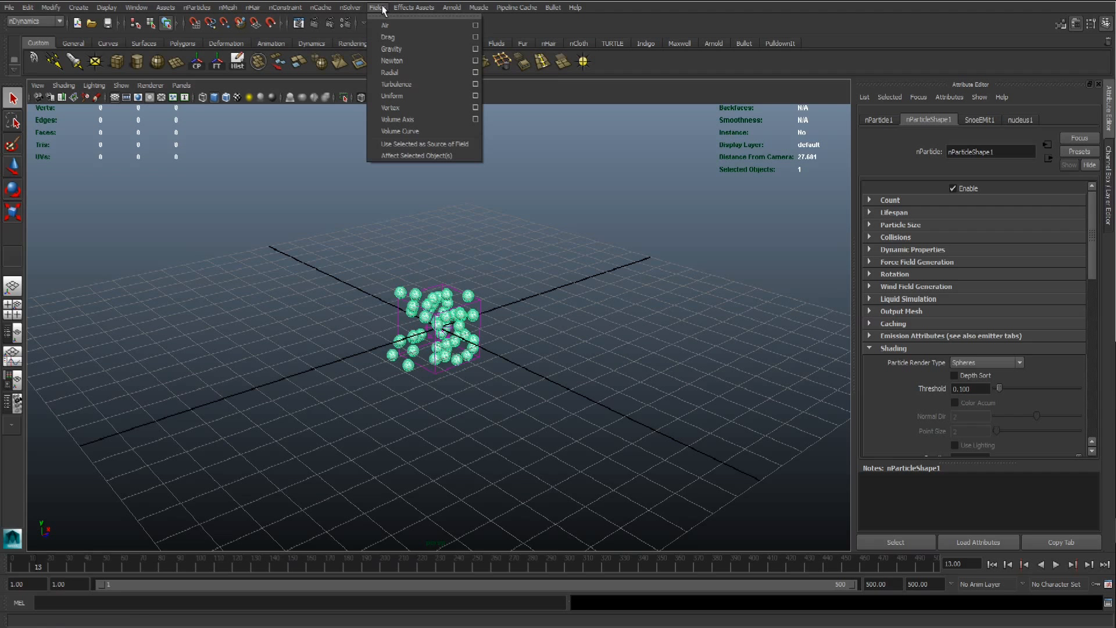
{"action": "left_click", "coordinate": [407, 109]}
{"action": "left_click", "coordinate": [992, 564]}
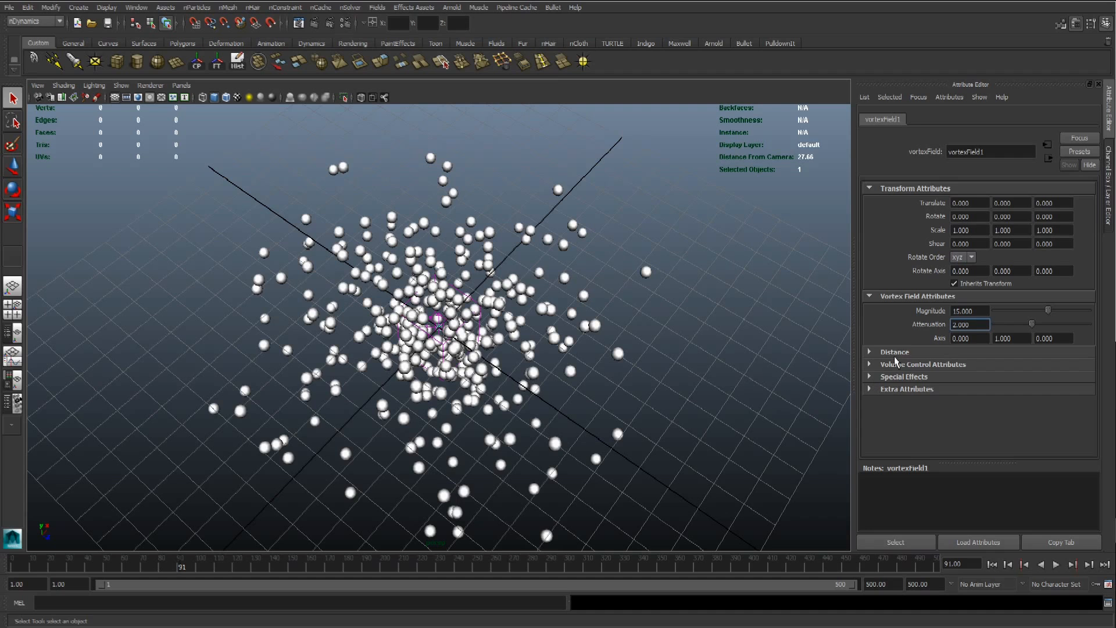
{"action": "left_click", "coordinate": [900, 351]}
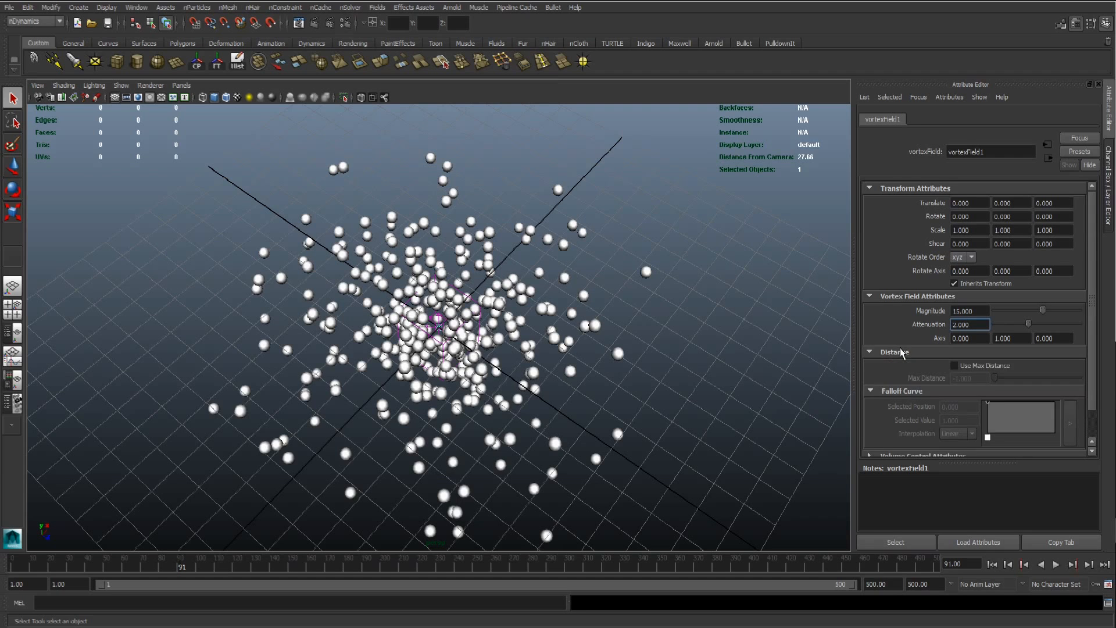
{"action": "left_click", "coordinate": [902, 353]}
Select the particles and add a turbulence field with magnitude 20.
{"action": "left_click_drag", "start_coordinate": [538, 347], "coordinate": [501, 286], "text": "alt"}
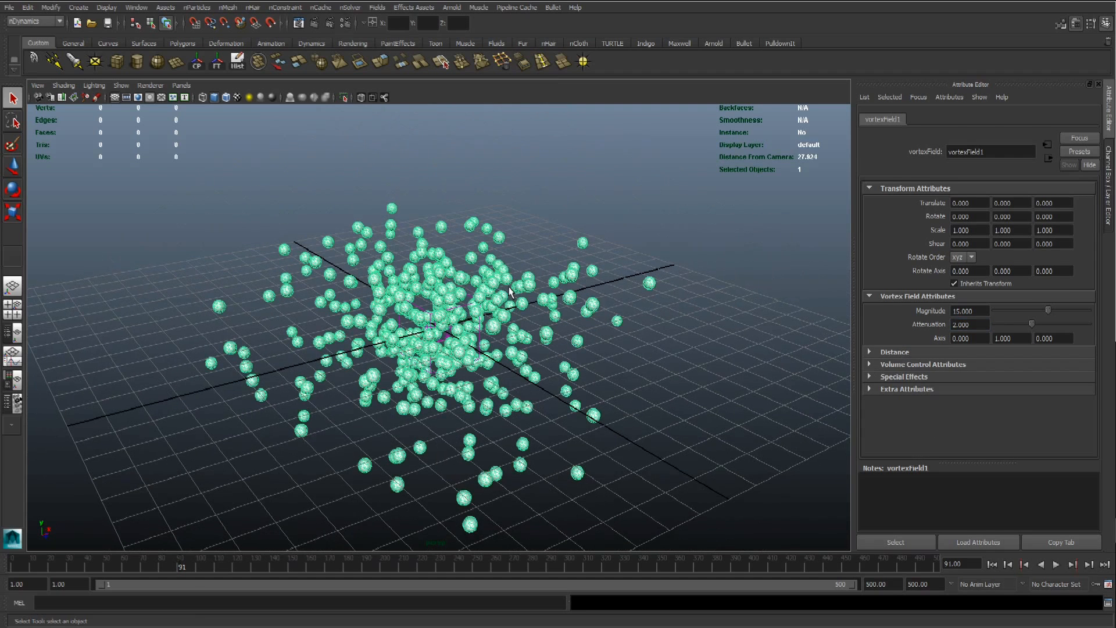
{"action": "left_click", "coordinate": [495, 282]}
{"action": "left_click", "coordinate": [378, 6]}
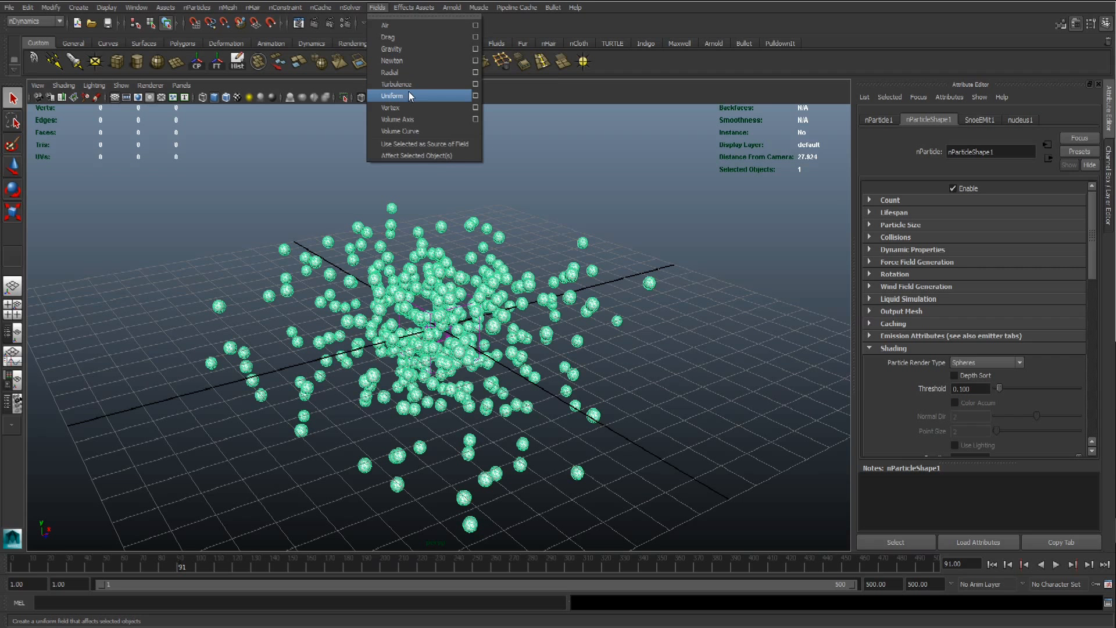
{"action": "left_click", "coordinate": [408, 85]}
{"action": "left_click", "coordinate": [964, 309]}
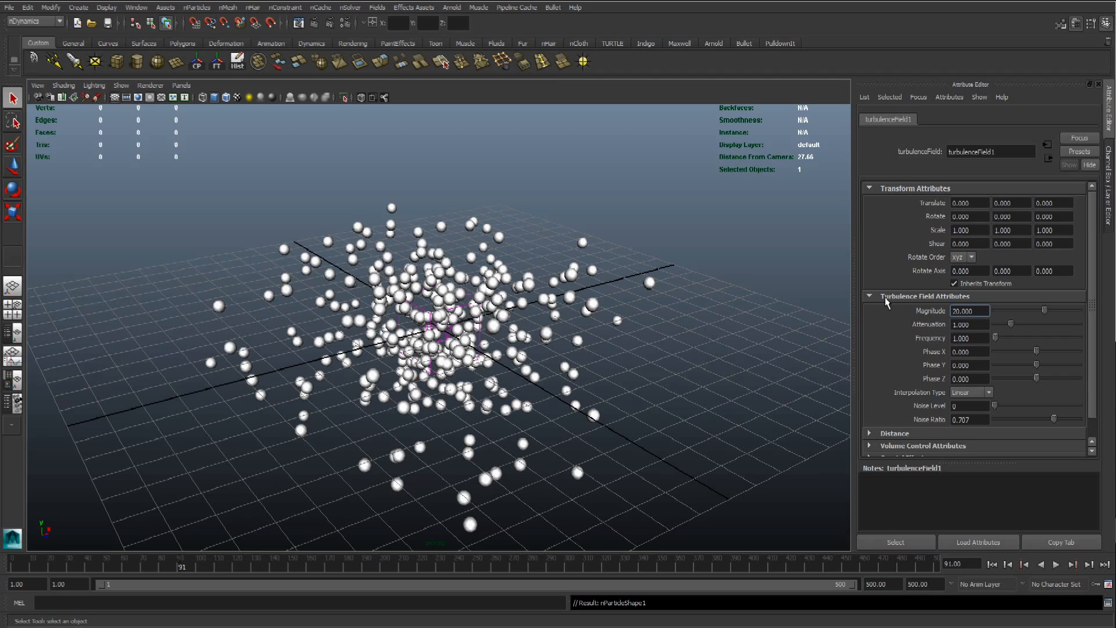
Play the simulation from frame 1 to about frame 225 and inspect the swirling particles from different angles.
{"action": "left_click", "coordinate": [992, 564]}
{"action": "left_click", "coordinate": [1056, 565]}
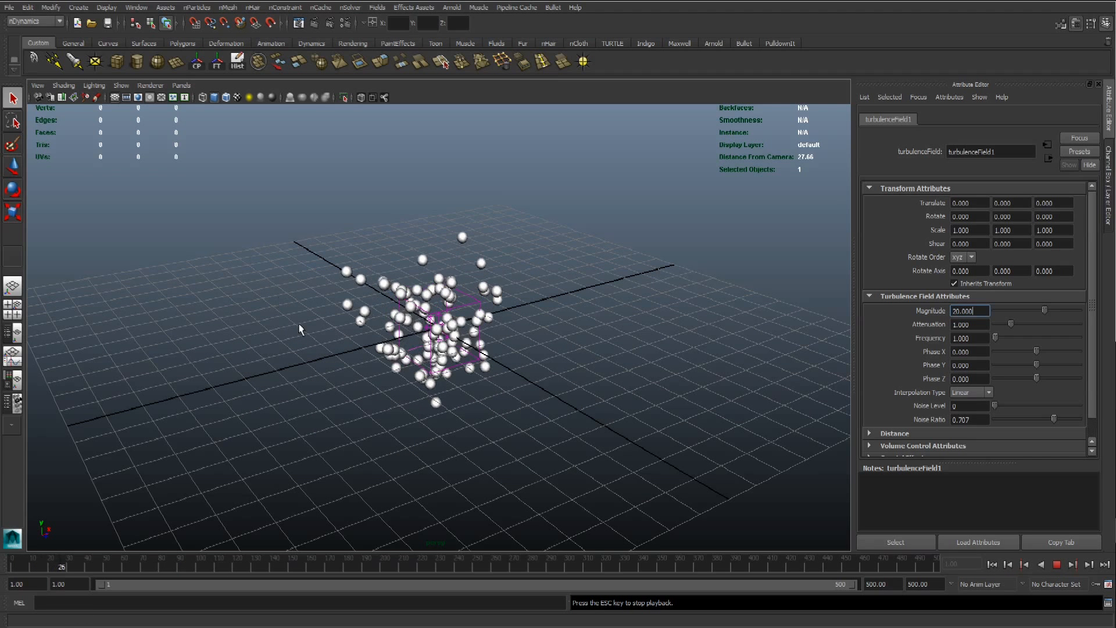
{"action": "left_click_drag", "start_coordinate": [295, 364], "coordinate": [474, 363], "text": "alt"}
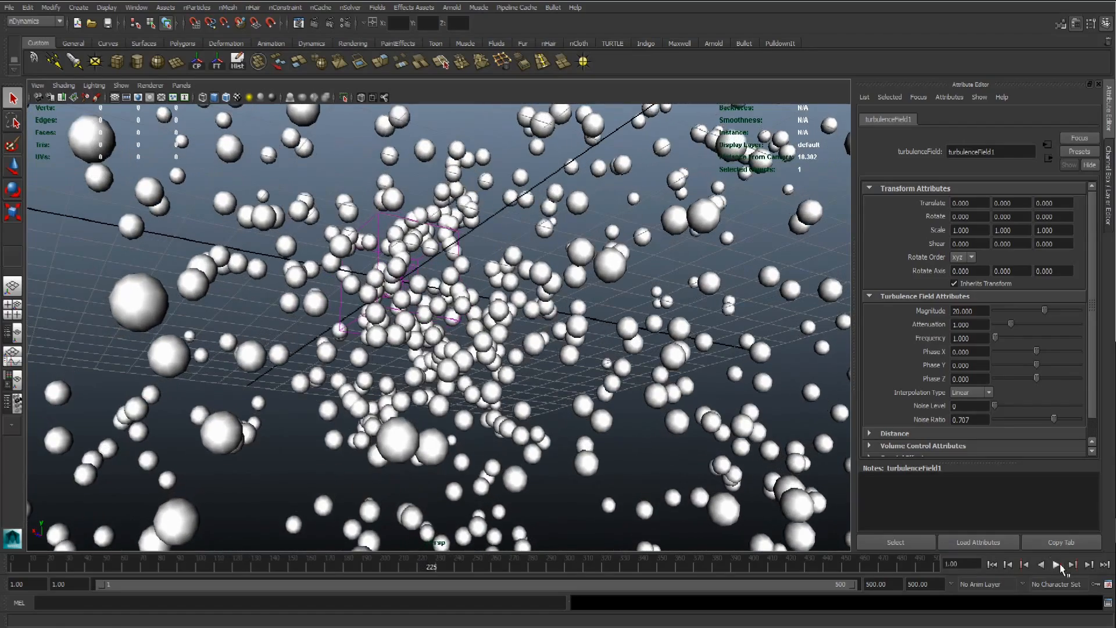
{"action": "key", "text": "Escape"}
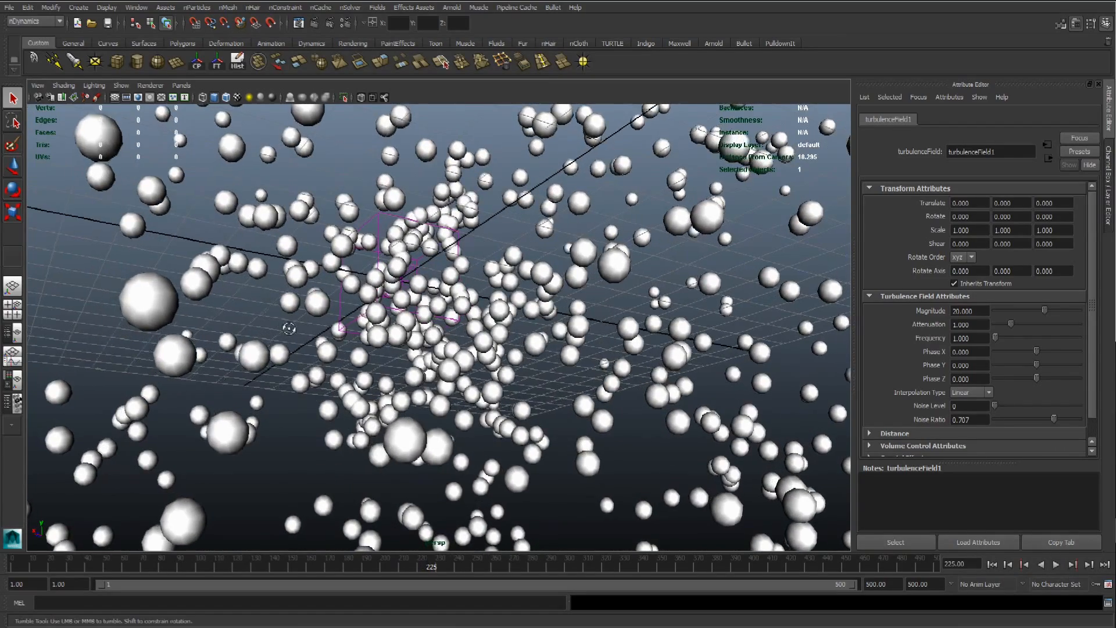
{"action": "left_click_drag", "start_coordinate": [295, 323], "coordinate": [311, 332], "text": "alt"}
{"action": "right_click_drag", "start_coordinate": [311, 332], "coordinate": [312, 372], "text": "alt"}
{"action": "left_click_drag", "start_coordinate": [311, 372], "coordinate": [344, 320], "text": "alt"}
Clear the selection and set the scene to render with Arnold Renderer.
{"action": "left_click", "coordinate": [195, 174]}
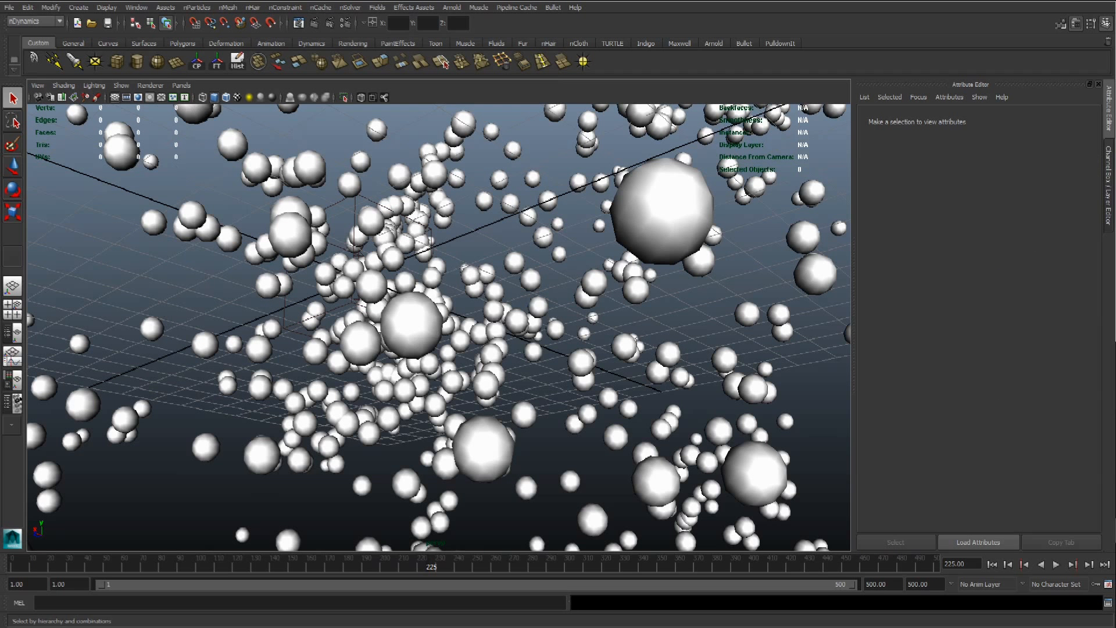
{"action": "left_click", "coordinate": [346, 22]}
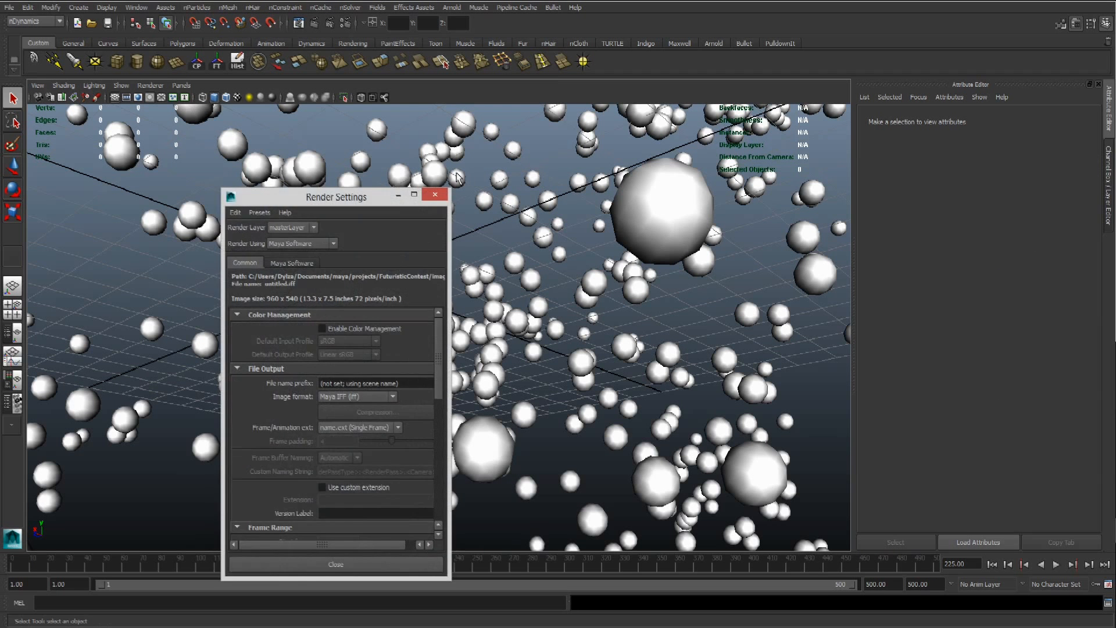
{"action": "left_click", "coordinate": [302, 243]}
{"action": "left_click", "coordinate": [294, 280]}
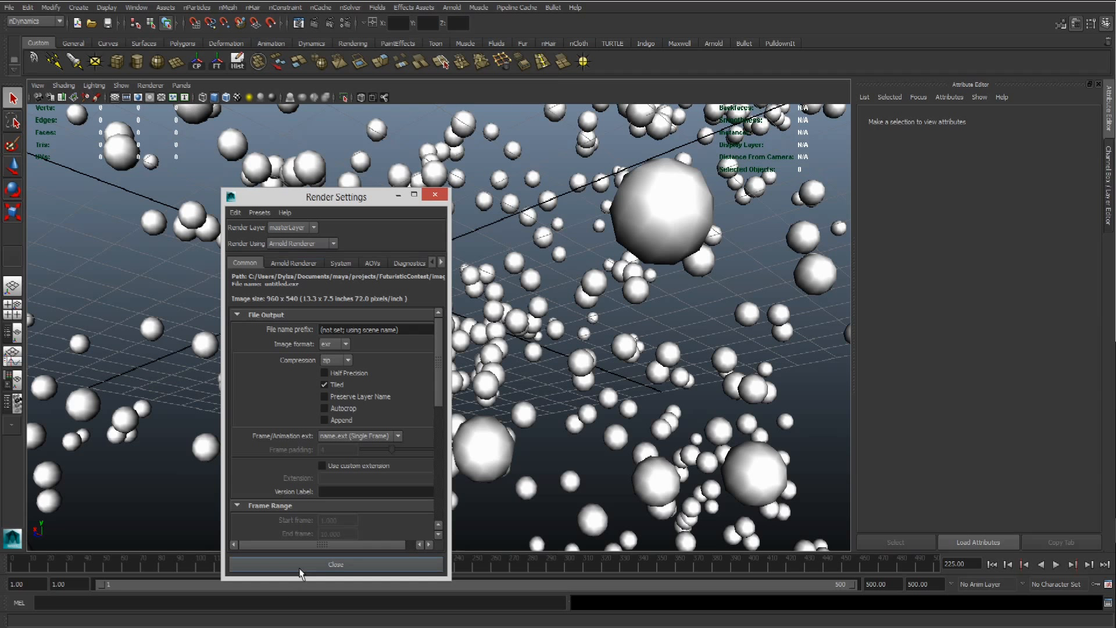
{"action": "left_click", "coordinate": [300, 567]}
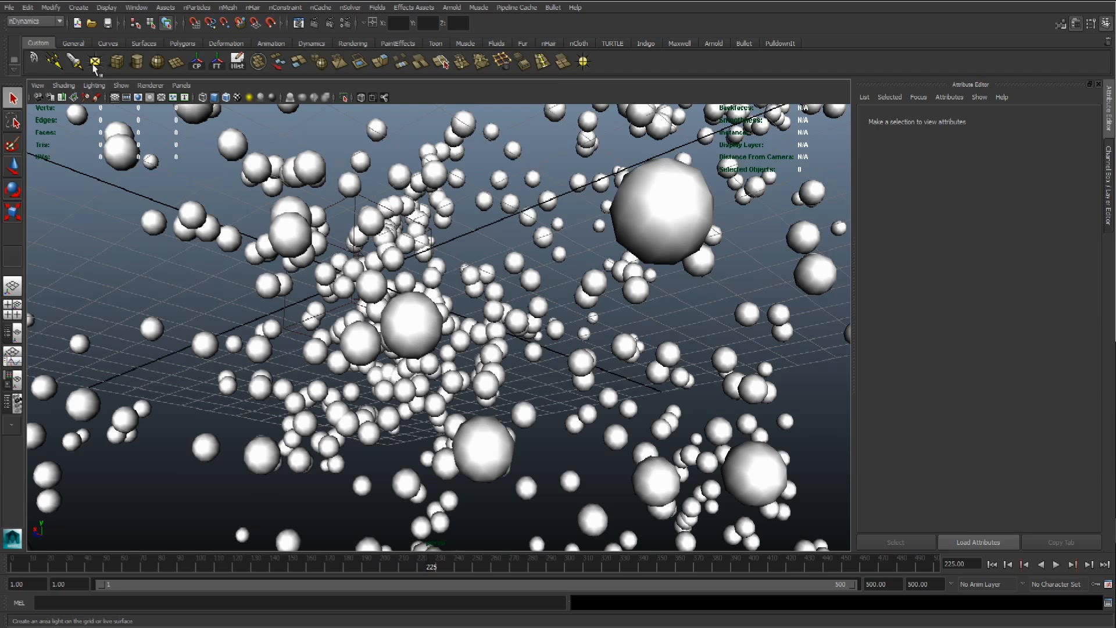
Create a point light at the origin and activate the Move tool on it.
{"action": "left_click", "coordinate": [375, 275]}
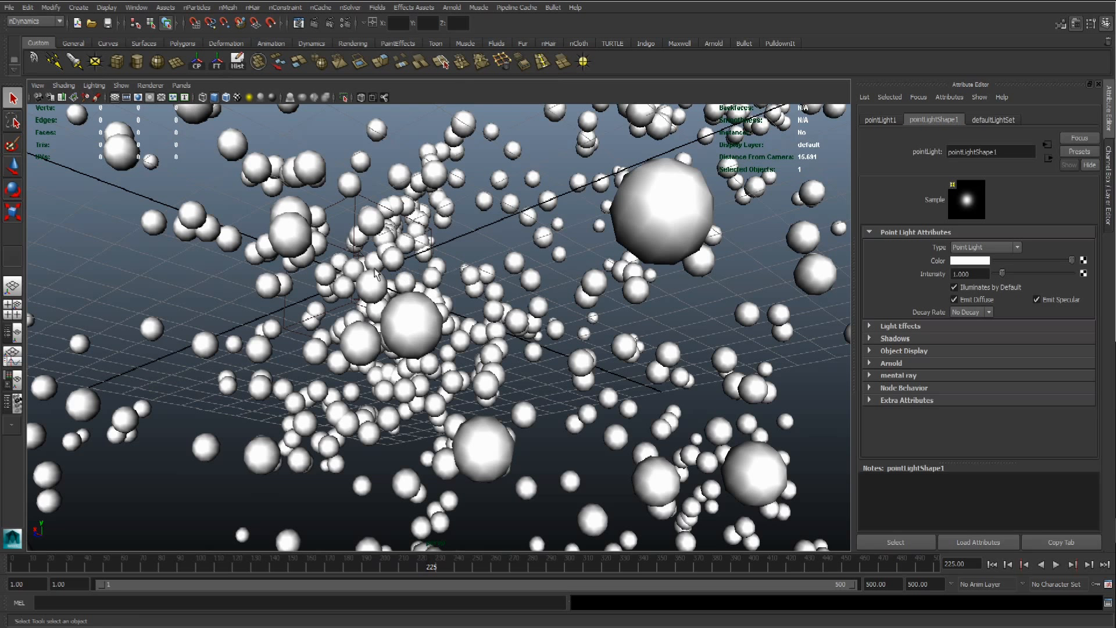
{"action": "left_click", "coordinate": [13, 166]}
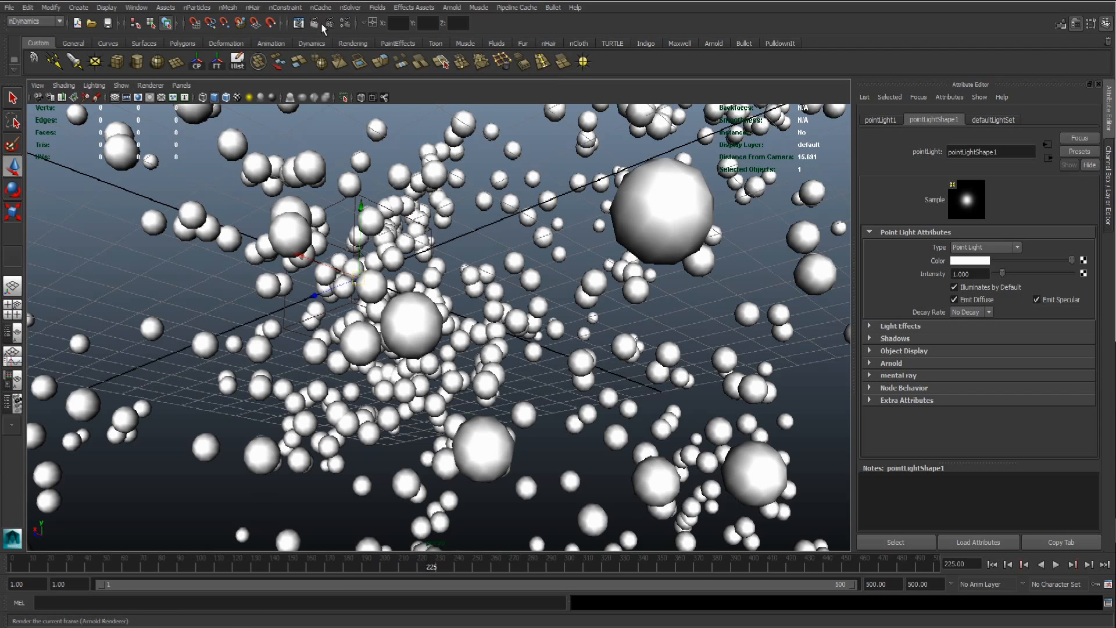
Save the scene as particles in the FuturisticContest project folder and return to frame 1.
{"action": "key", "text": "ctrl+shift+s"}
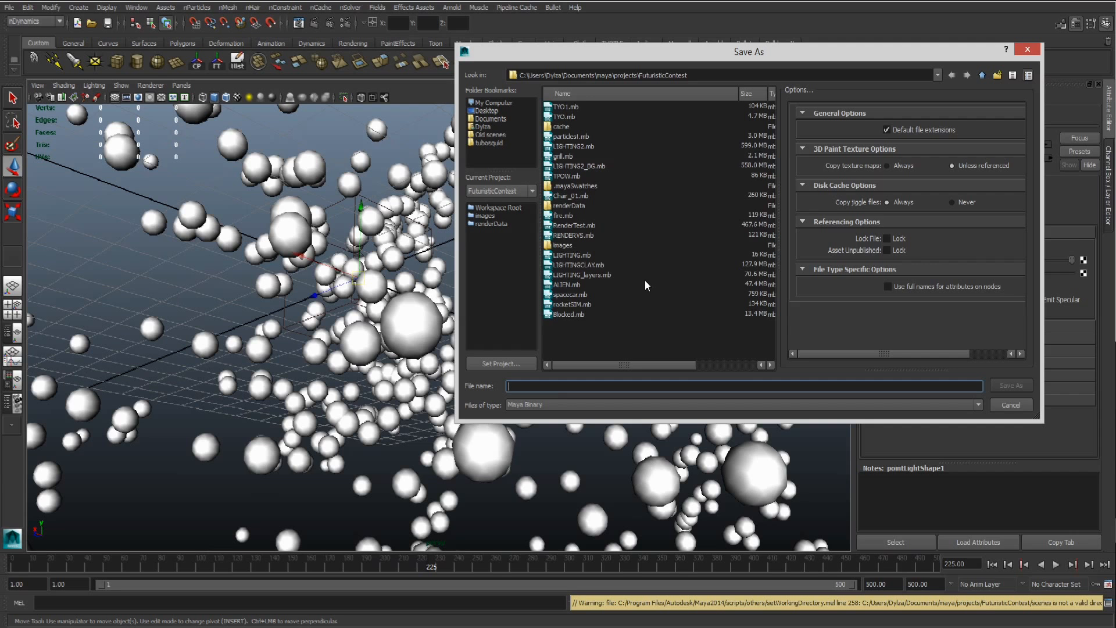
{"action": "type", "text": "particles"}
{"action": "key", "text": "Return"}
{"action": "key", "text": "alt+shift+v"}
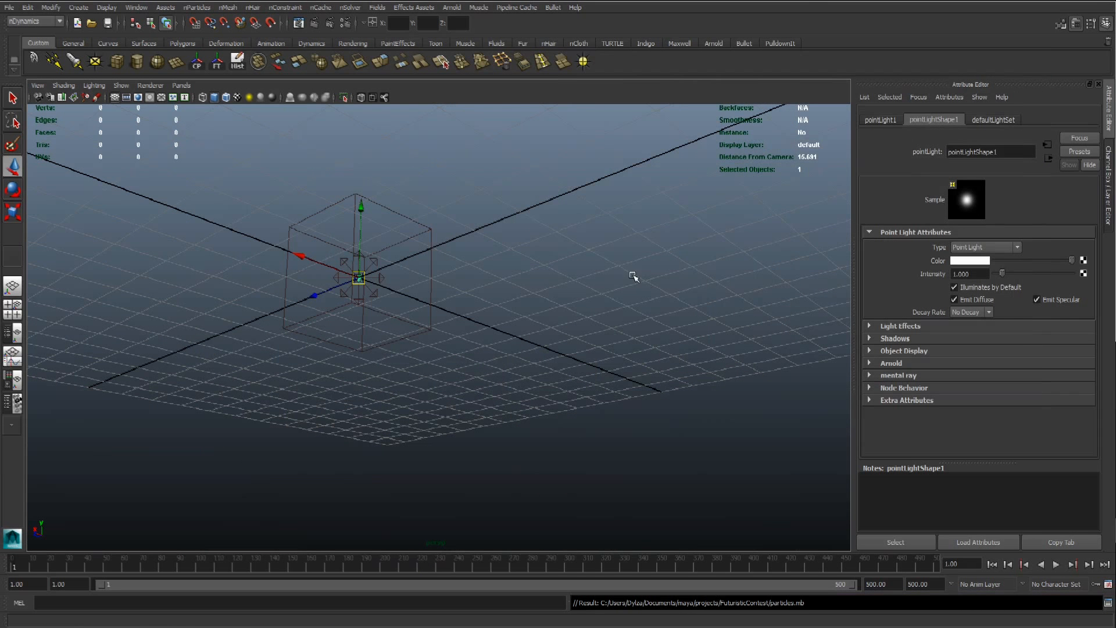
Play the simulation to frame 235 and set the Arnold atmosphere to Volume Scattering with a density of 0.8.
{"action": "left_click", "coordinate": [1056, 564]}
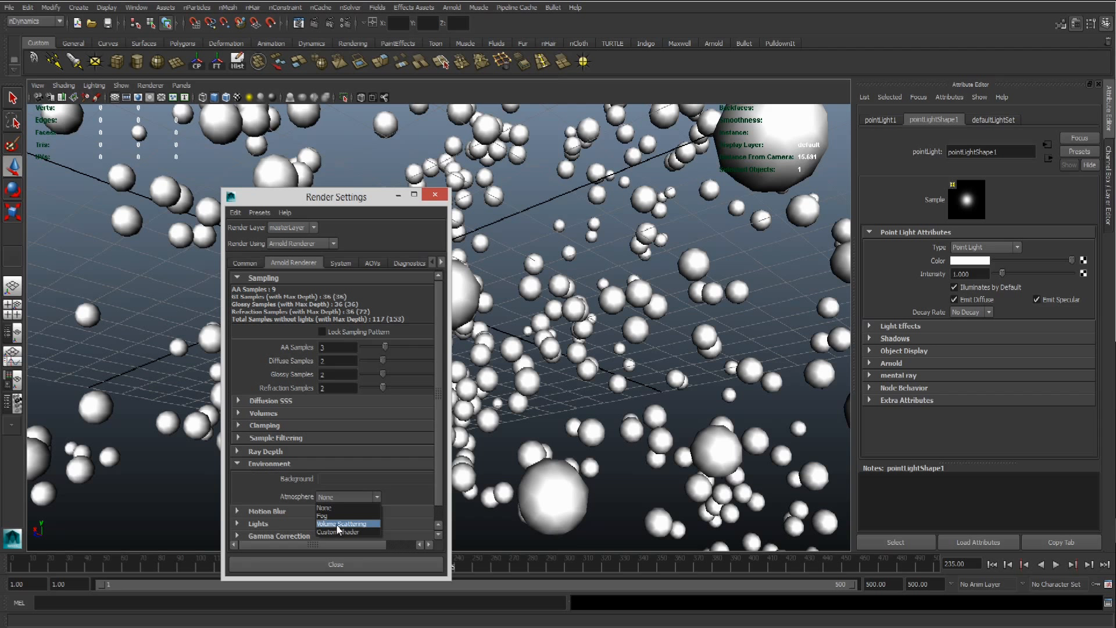
{"action": "left_click", "coordinate": [349, 526]}
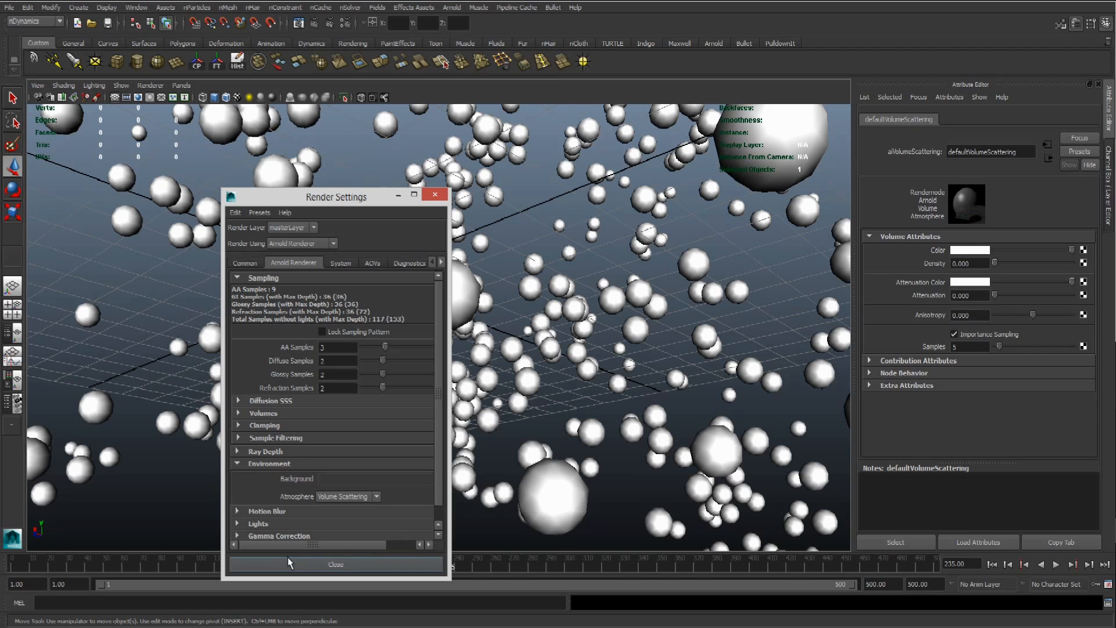
{"action": "left_click", "coordinate": [978, 263]}
{"action": "type", "text": ".8"}
{"action": "key", "text": "Return"}
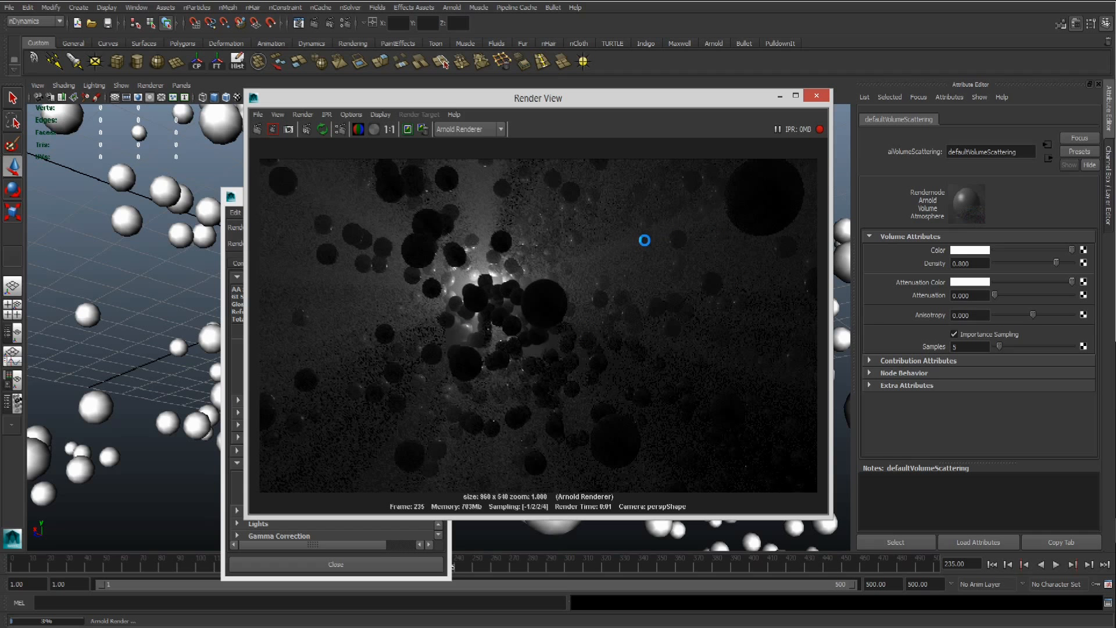
Render frame 235 and examine the light scattering and sphere shadows at several magnifications.
{"action": "scroll", "coordinate": [567, 318], "scroll_direction": "up", "scroll_amount": 5}
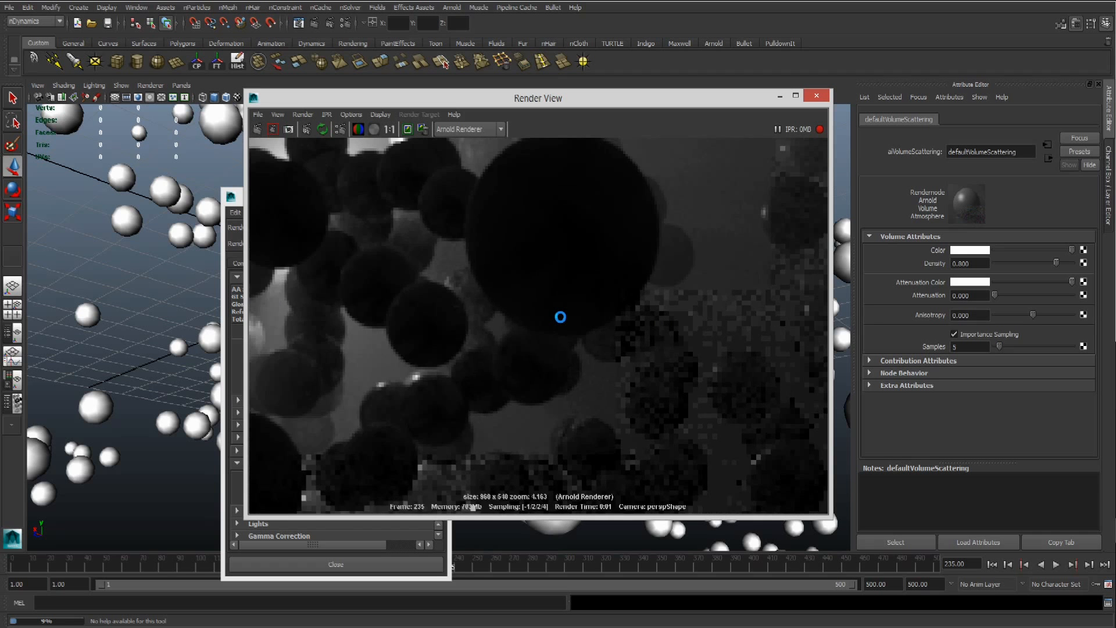
{"action": "scroll", "coordinate": [561, 317], "scroll_direction": "down", "scroll_amount": 3}
{"action": "scroll", "coordinate": [494, 331], "scroll_direction": "down", "scroll_amount": 3}
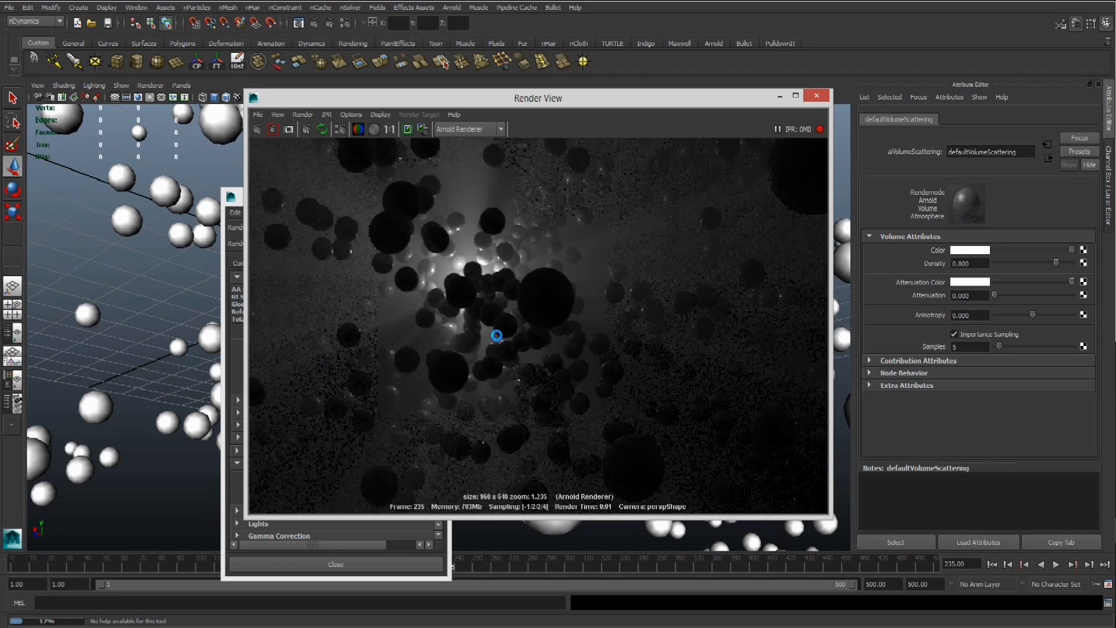
{"action": "scroll", "coordinate": [610, 372], "scroll_direction": "up", "scroll_amount": 1}
{"action": "scroll", "coordinate": [610, 372], "scroll_direction": "up", "scroll_amount": 1}
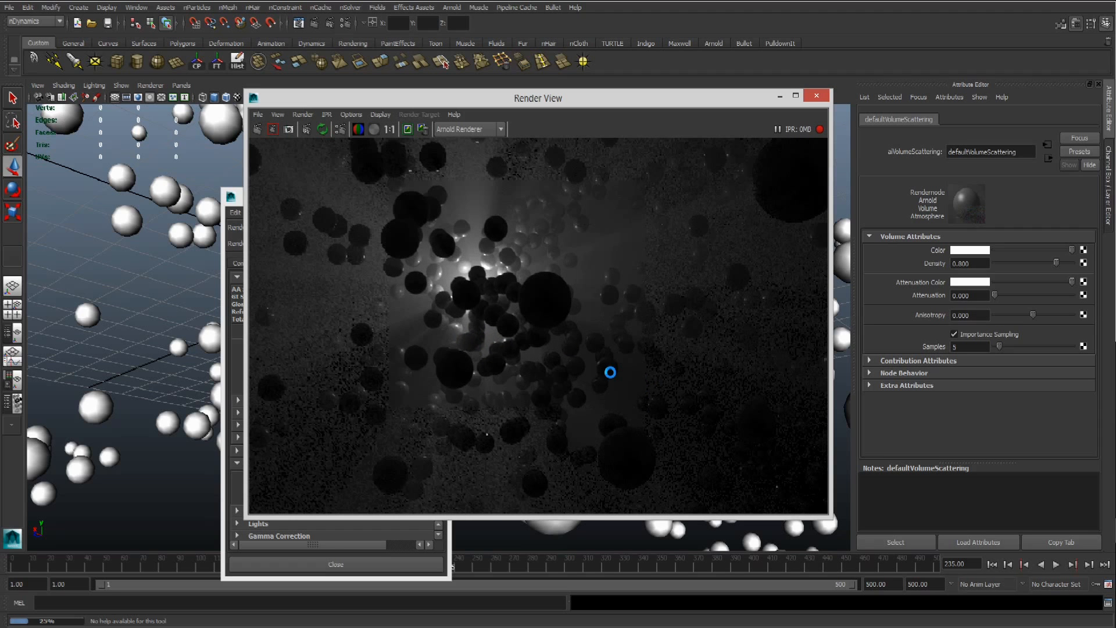
{"action": "scroll", "coordinate": [582, 365], "scroll_direction": "down", "scroll_amount": 1}
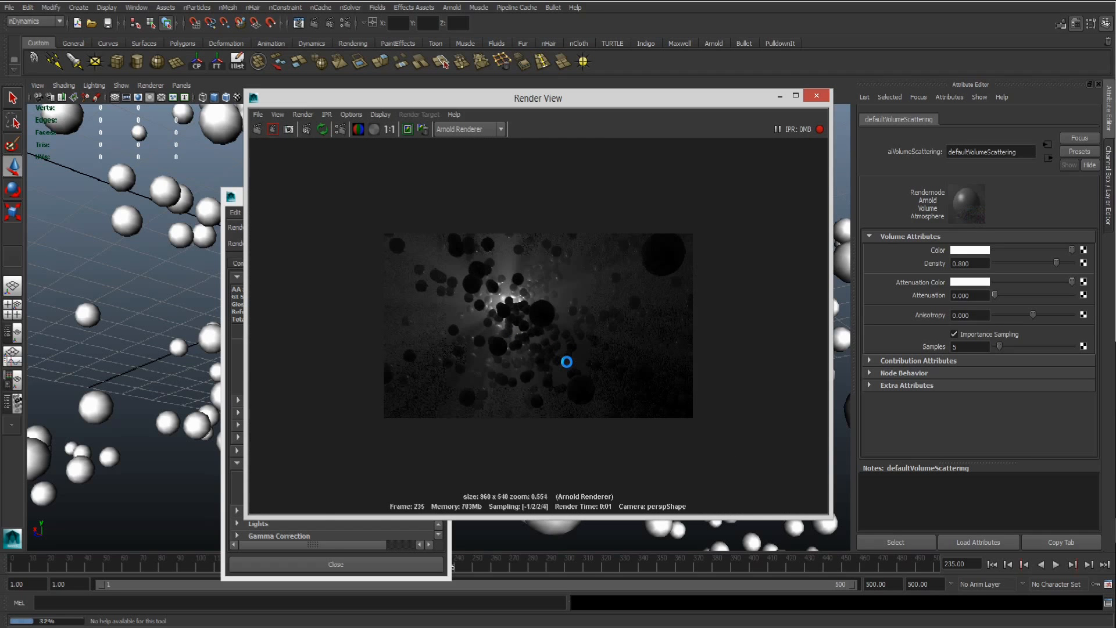
{"action": "scroll", "coordinate": [567, 362], "scroll_direction": "up", "scroll_amount": 1}
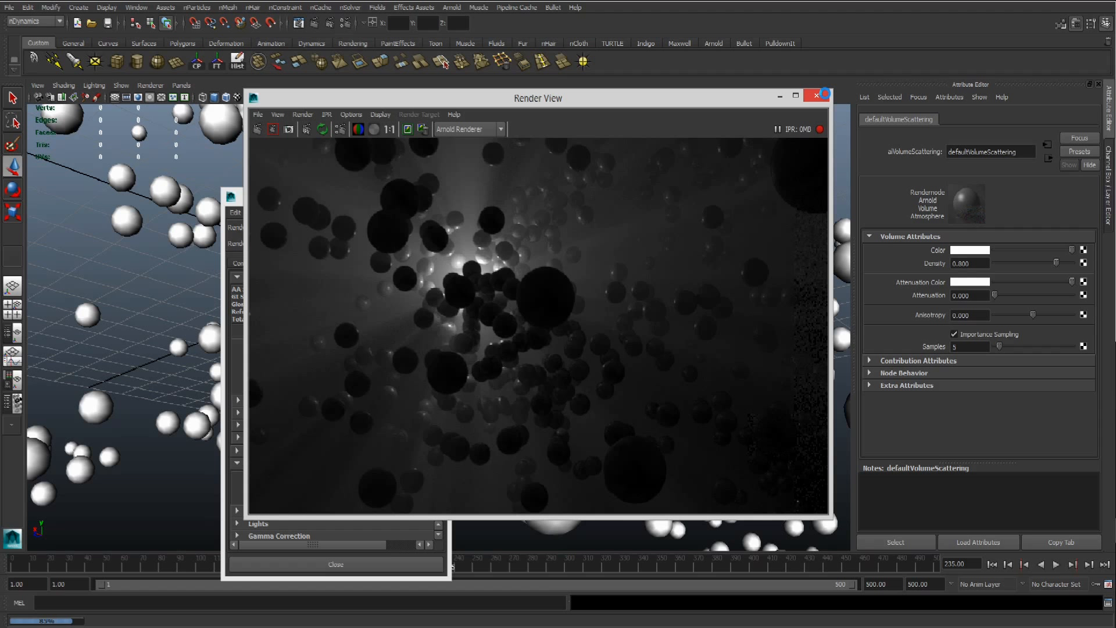
{"action": "left_click", "coordinate": [824, 94]}
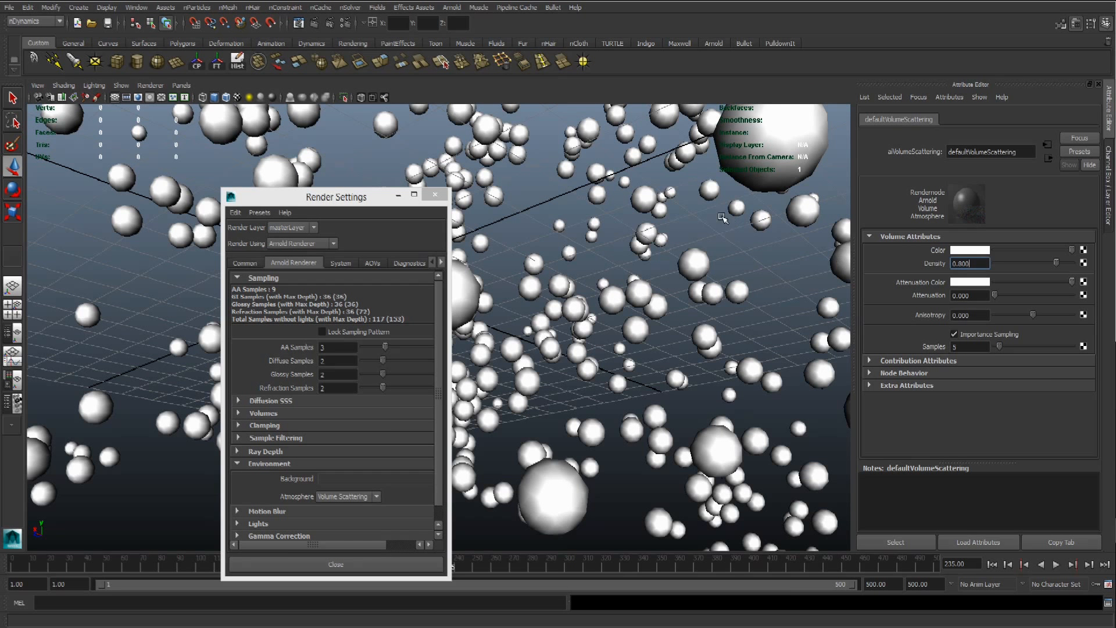
Assign a new aiStandard material to the particle spheres.
{"action": "left_click", "coordinate": [712, 186]}
{"action": "right_click_drag", "start_coordinate": [711, 187], "coordinate": [710, 370]}
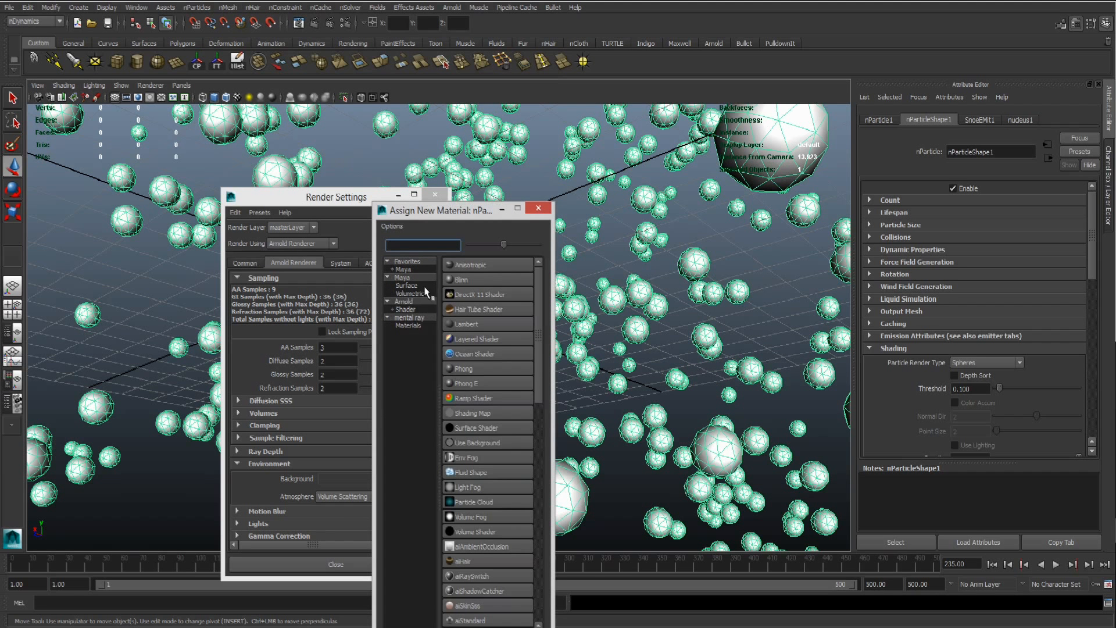
{"action": "left_click", "coordinate": [424, 309]}
{"action": "left_click", "coordinate": [468, 338]}
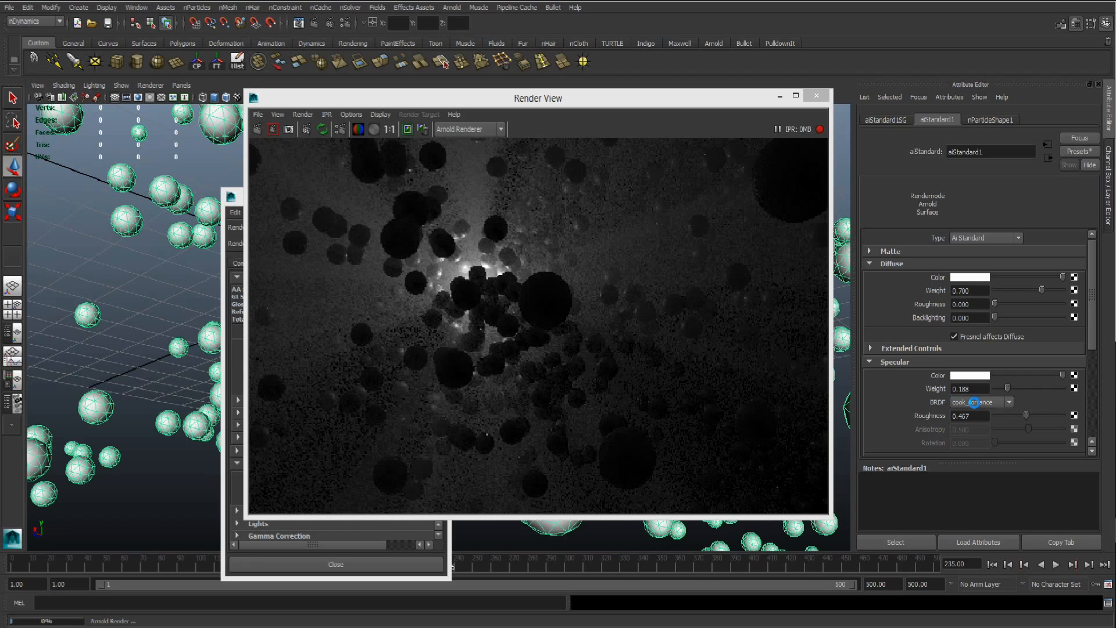
Lower the aiStandard material's specular roughness to 0.3, checking the sphere highlights in test renders.
{"action": "left_click_drag", "start_coordinate": [1022, 415], "coordinate": [1013, 416]}
{"action": "scroll", "coordinate": [494, 250], "scroll_direction": "down", "scroll_amount": 3}
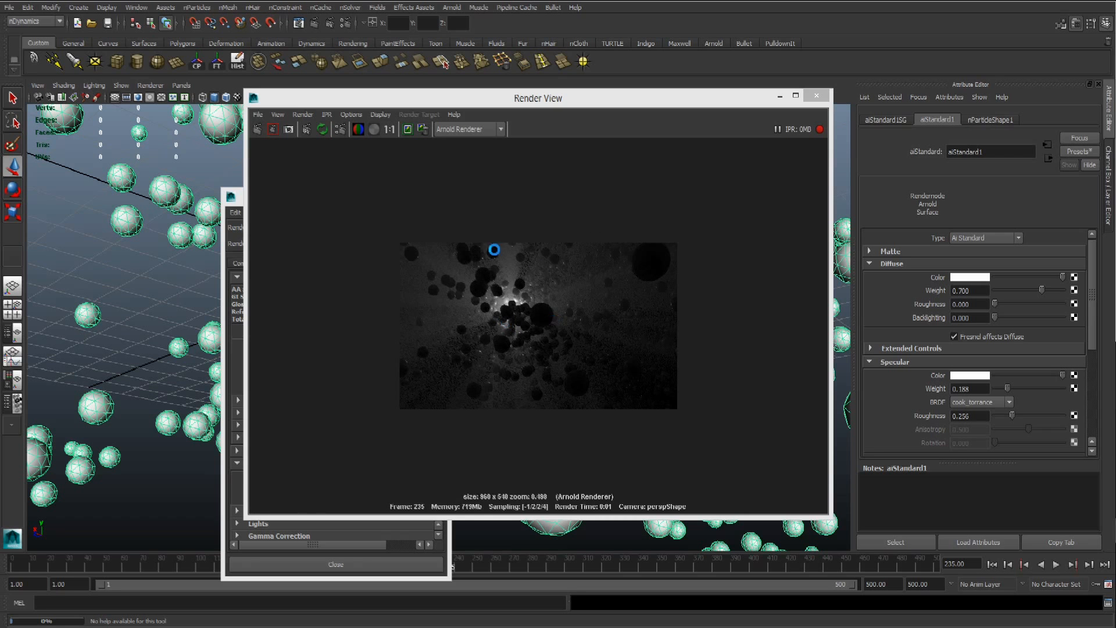
{"action": "scroll", "coordinate": [518, 304], "scroll_direction": "up", "scroll_amount": 3}
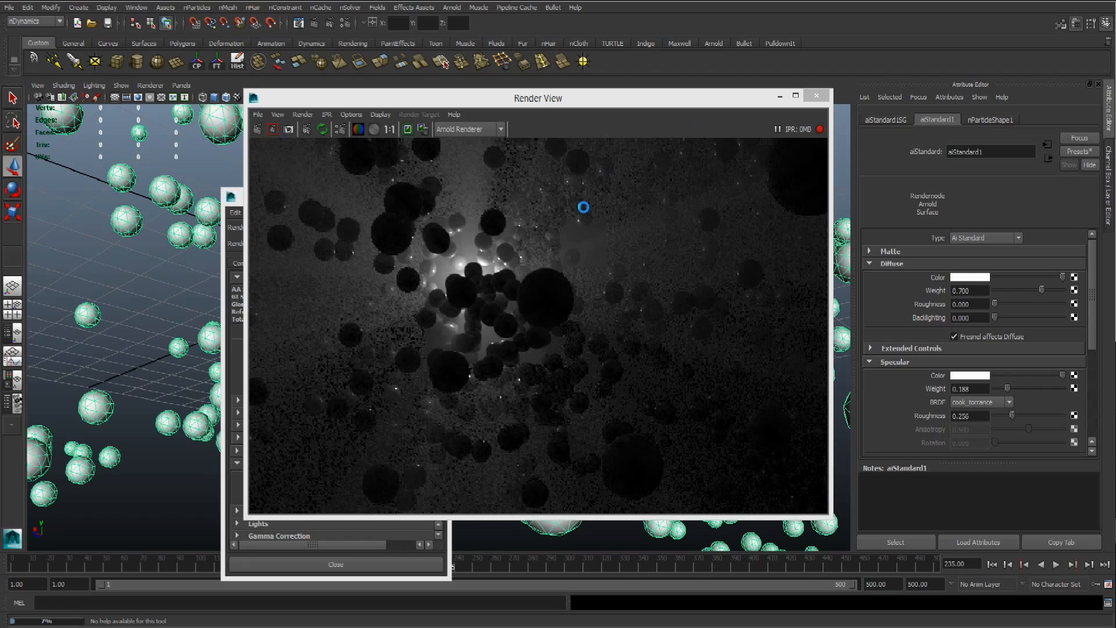
{"action": "scroll", "coordinate": [593, 207], "scroll_direction": "down", "scroll_amount": 2}
{"action": "scroll", "coordinate": [594, 207], "scroll_direction": "up", "scroll_amount": 4}
{"action": "left_click_drag", "start_coordinate": [1012, 415], "coordinate": [1022, 415]}
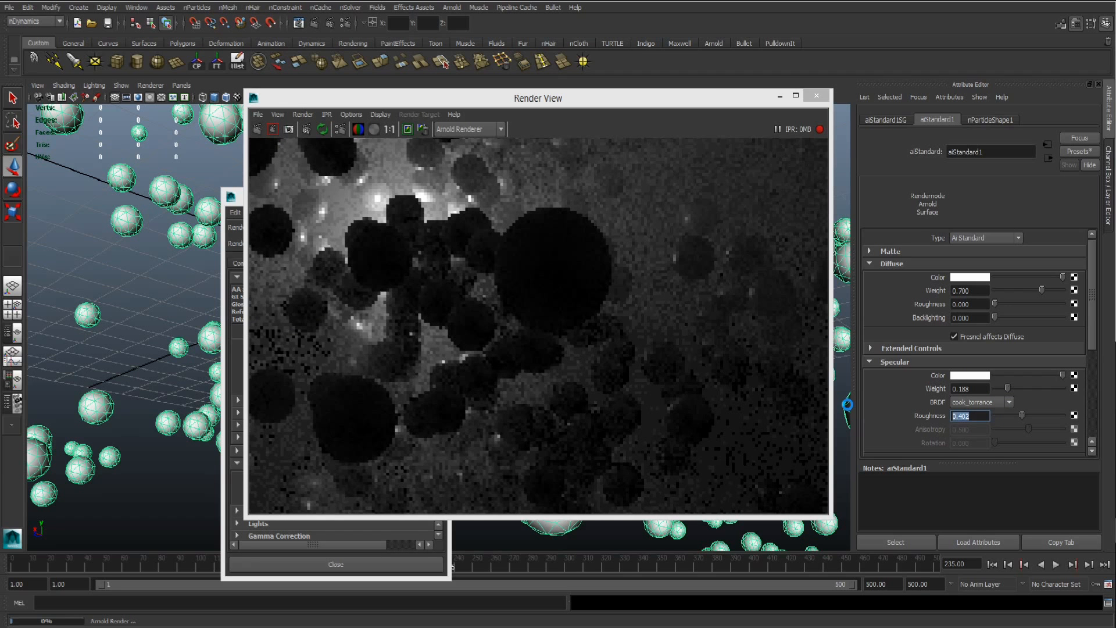
{"action": "key", "text": "Return"}
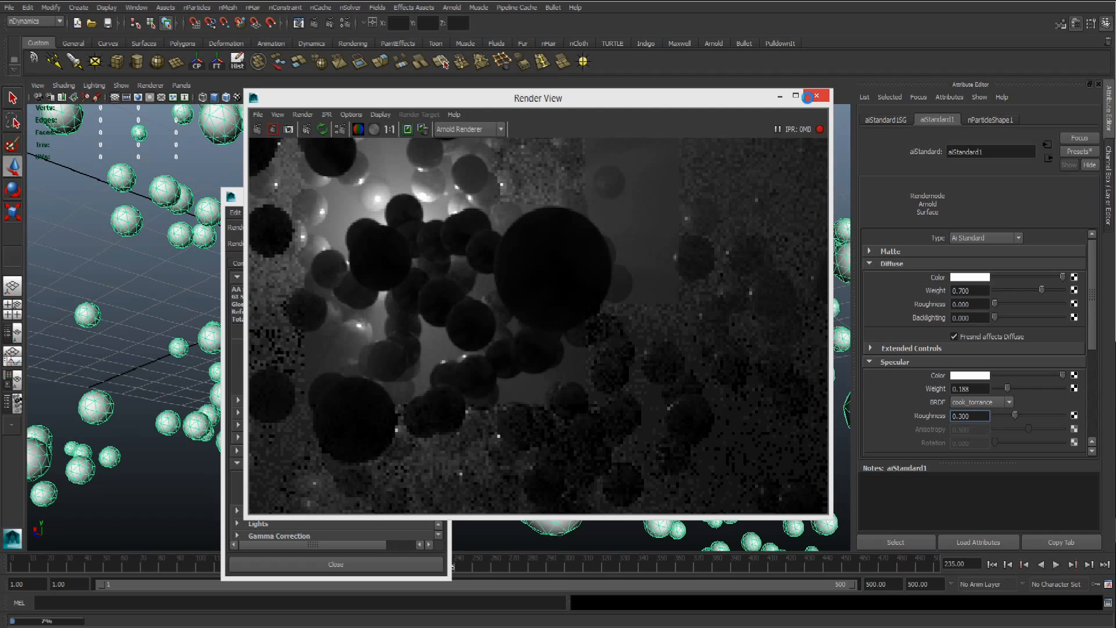
Select the point light in the Outliner and change its color to a warm orange.
{"action": "left_click", "coordinate": [13, 333]}
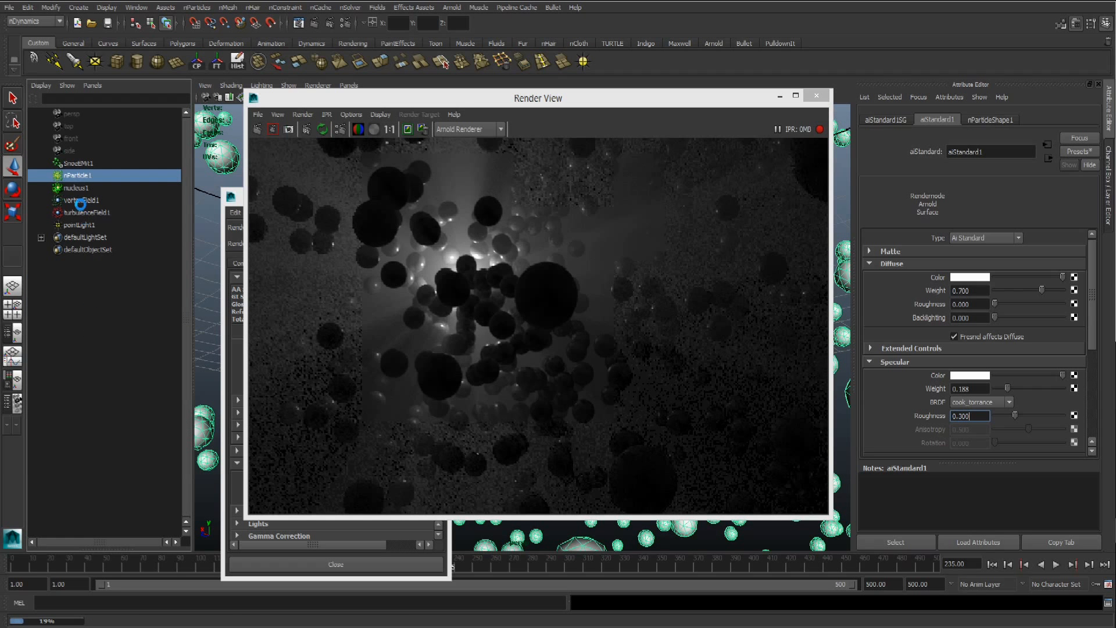
{"action": "left_click", "coordinate": [79, 224]}
{"action": "left_click", "coordinate": [981, 260]}
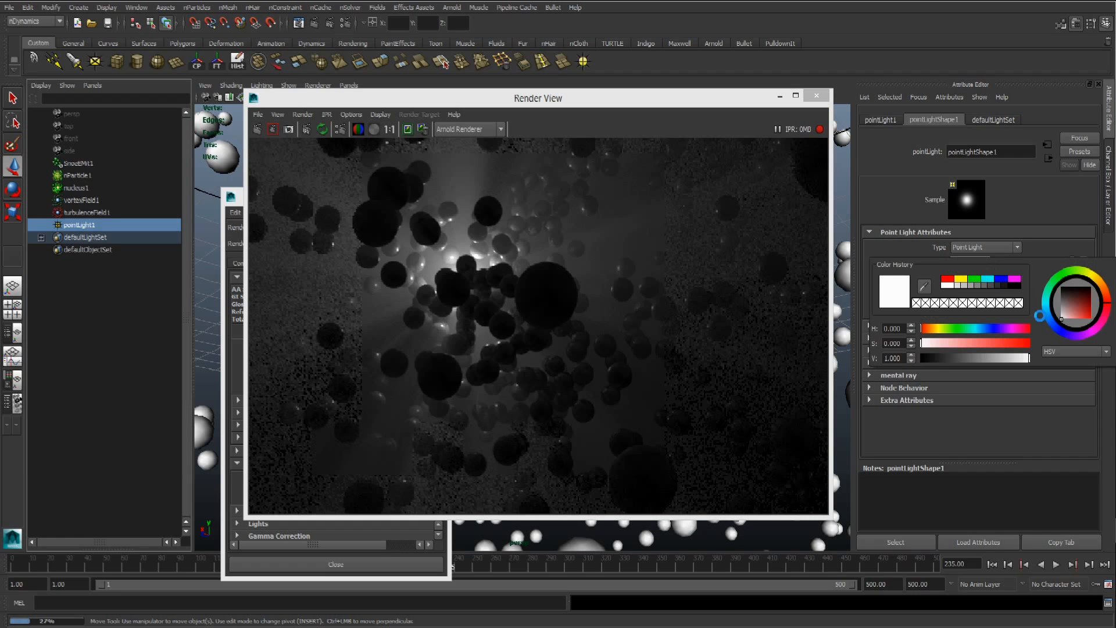
{"action": "left_click_drag", "start_coordinate": [1073, 301], "coordinate": [1080, 314]}
Raise the point light's Arnold exposure to about 2.05 and its radius to 0.3, checking the render.
{"action": "scroll", "coordinate": [920, 338], "scroll_direction": "down", "scroll_amount": 1}
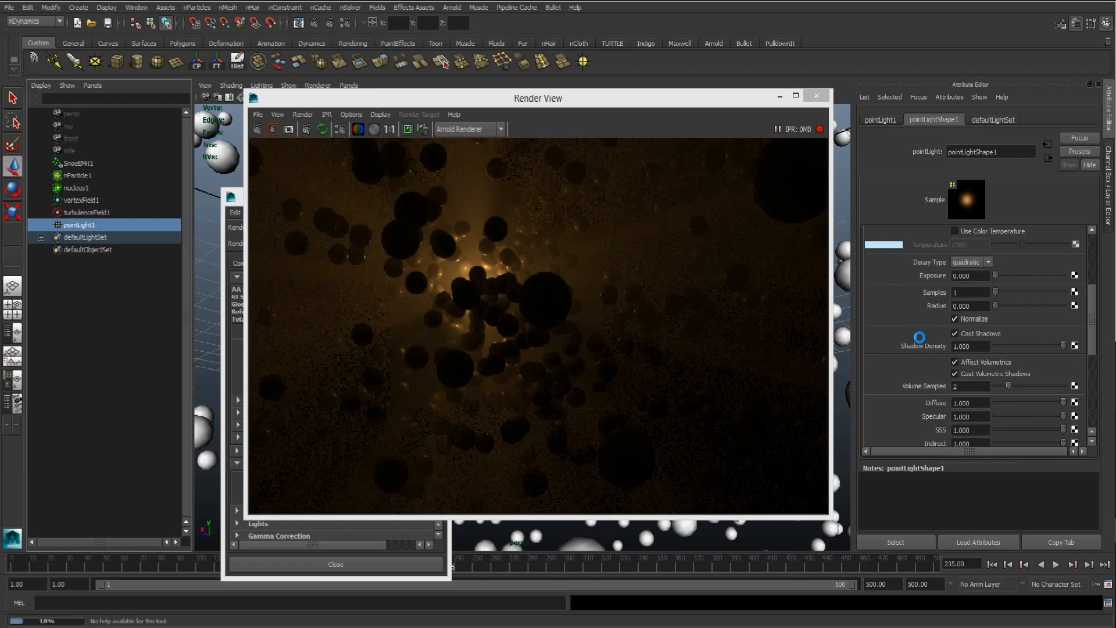
{"action": "left_click_drag", "start_coordinate": [996, 275], "coordinate": [1010, 275]}
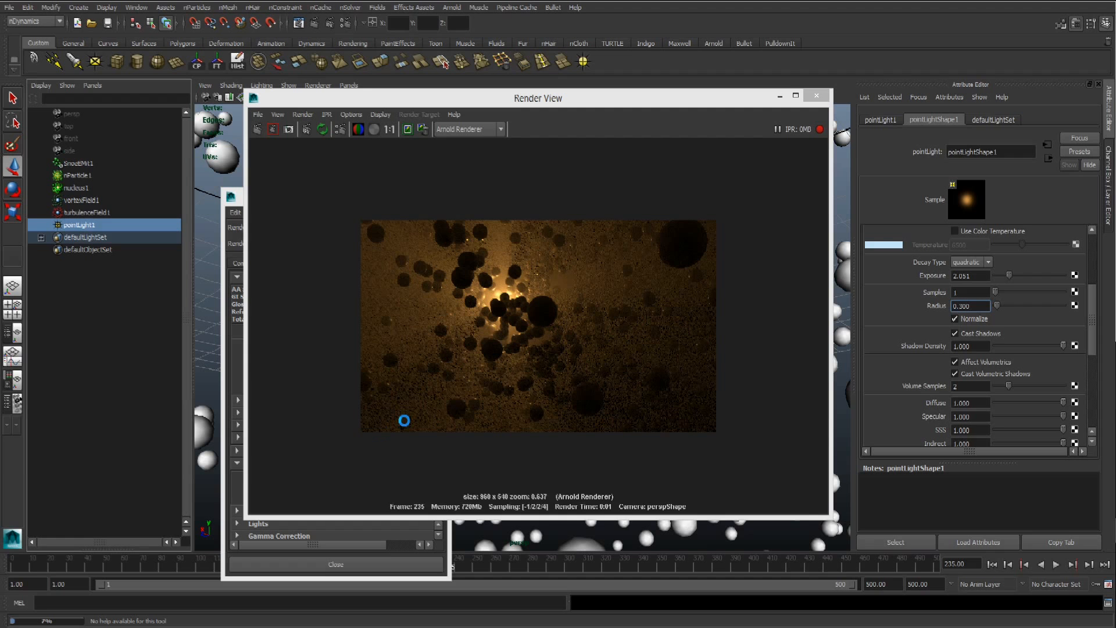
{"action": "scroll", "coordinate": [404, 420], "scroll_direction": "up", "scroll_amount": 4}
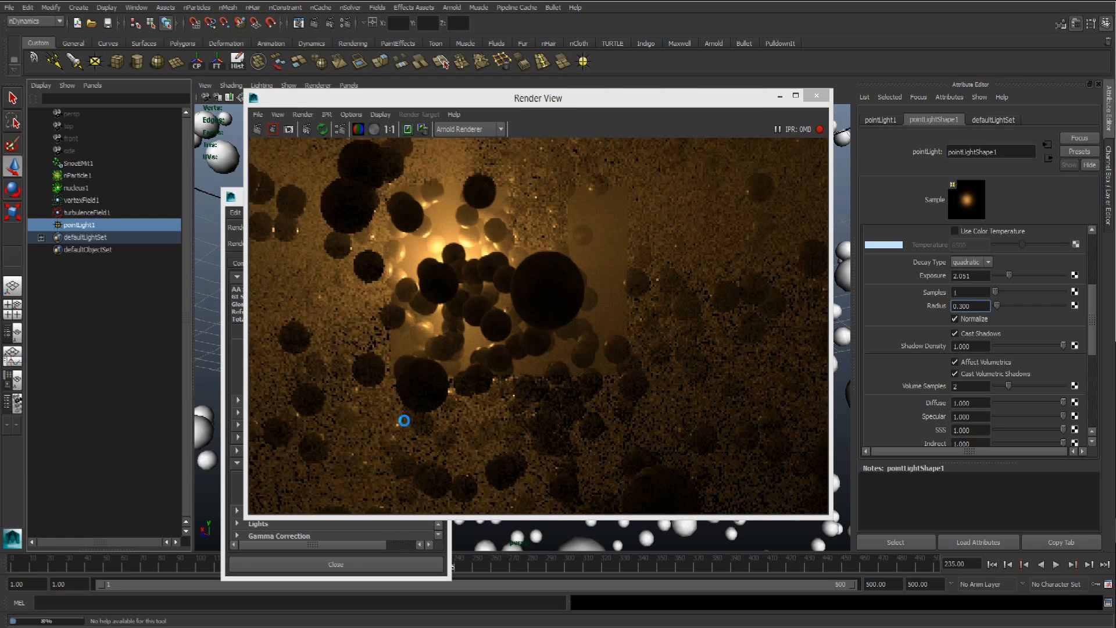
Set the point light's Arnold radius to 0.05 and inspect the shadows in the updated render.
{"action": "left_click_drag", "start_coordinate": [979, 306], "coordinate": [902, 302]}
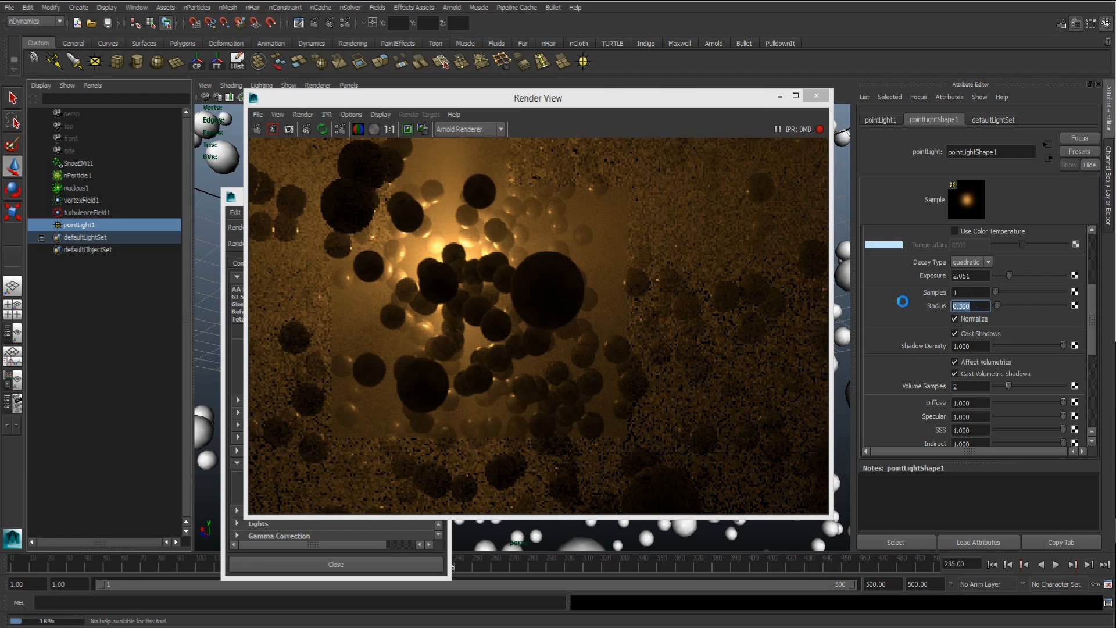
{"action": "type", "text": ".05"}
{"action": "key", "text": "Return"}
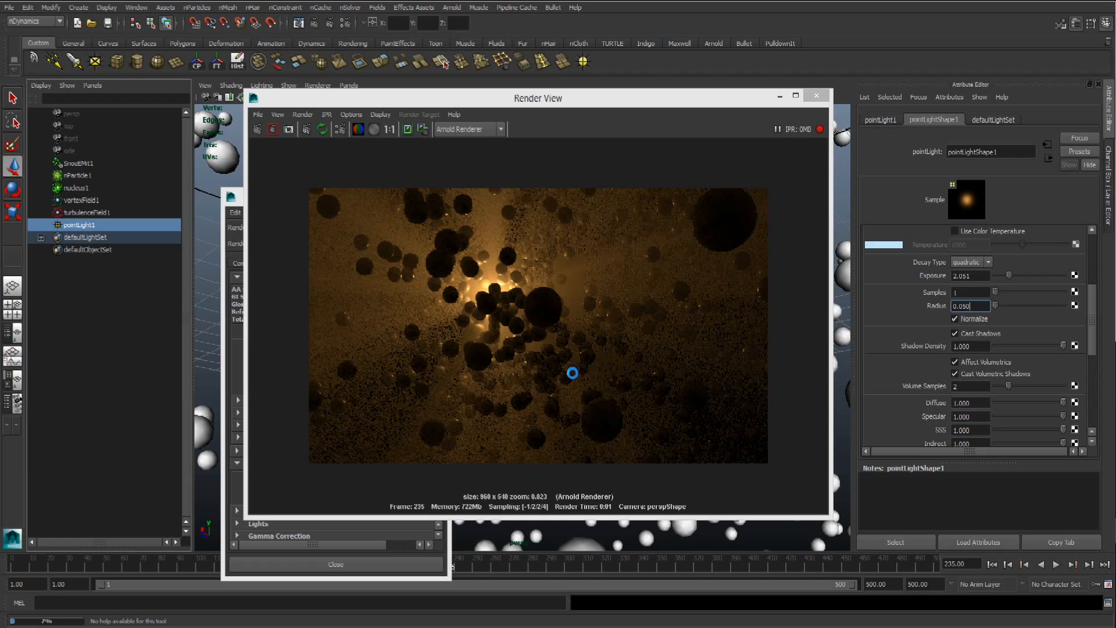
{"action": "scroll", "coordinate": [573, 373], "scroll_direction": "up", "scroll_amount": 6}
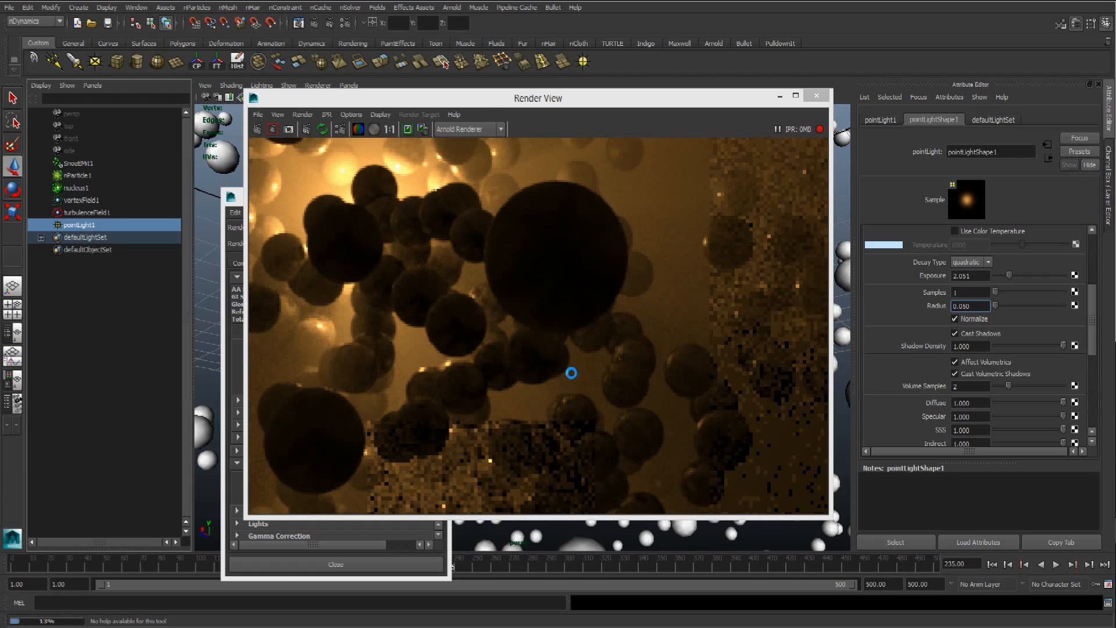
{"action": "scroll", "coordinate": [572, 373], "scroll_direction": "down", "scroll_amount": 4}
{"action": "scroll", "coordinate": [572, 373], "scroll_direction": "down", "scroll_amount": 2}
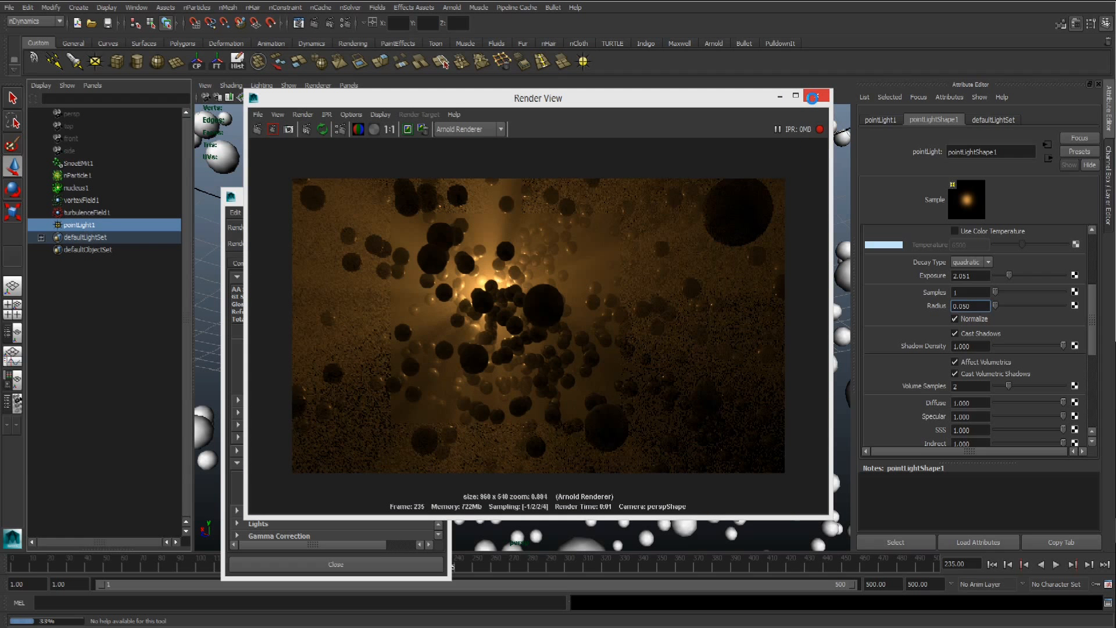
{"action": "left_click", "coordinate": [813, 97]}
Set the diffuse ray depth to 3 in the Arnold render settings.
{"action": "left_click", "coordinate": [291, 265]}
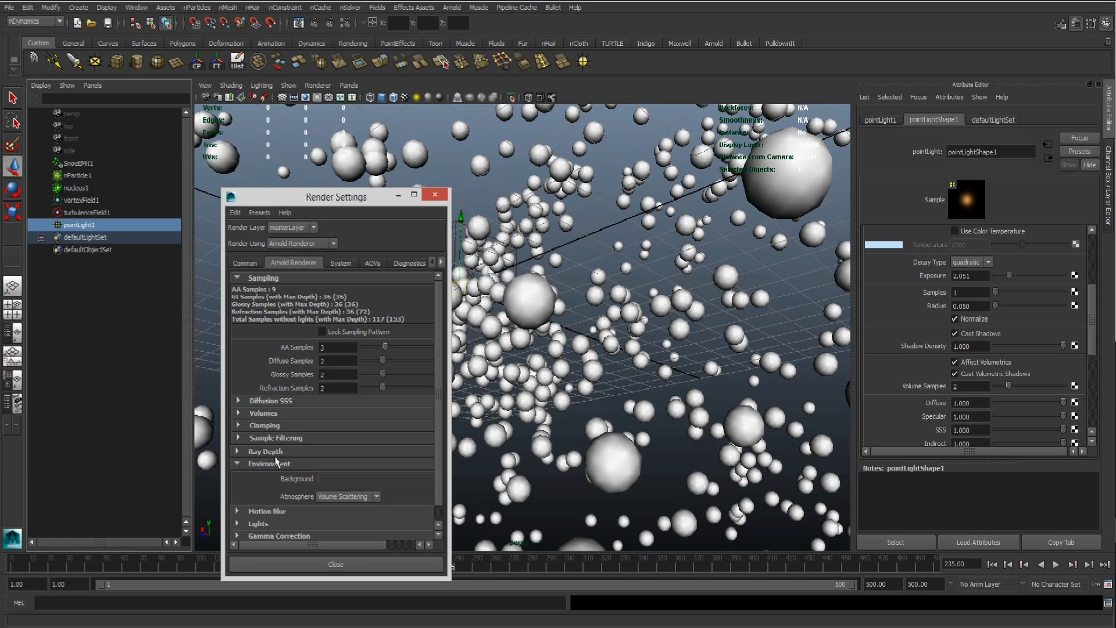
{"action": "left_click", "coordinate": [271, 452]}
{"action": "scroll", "coordinate": [341, 460], "scroll_direction": "down", "scroll_amount": 2}
{"action": "double_click", "coordinate": [335, 409]}
{"action": "type", "text": "2"}
{"action": "key", "text": "Tab"}
{"action": "left_click_drag", "start_coordinate": [342, 413], "coordinate": [326, 415]}
{"action": "type", "text": "3"}
{"action": "left_click", "coordinate": [336, 417]}
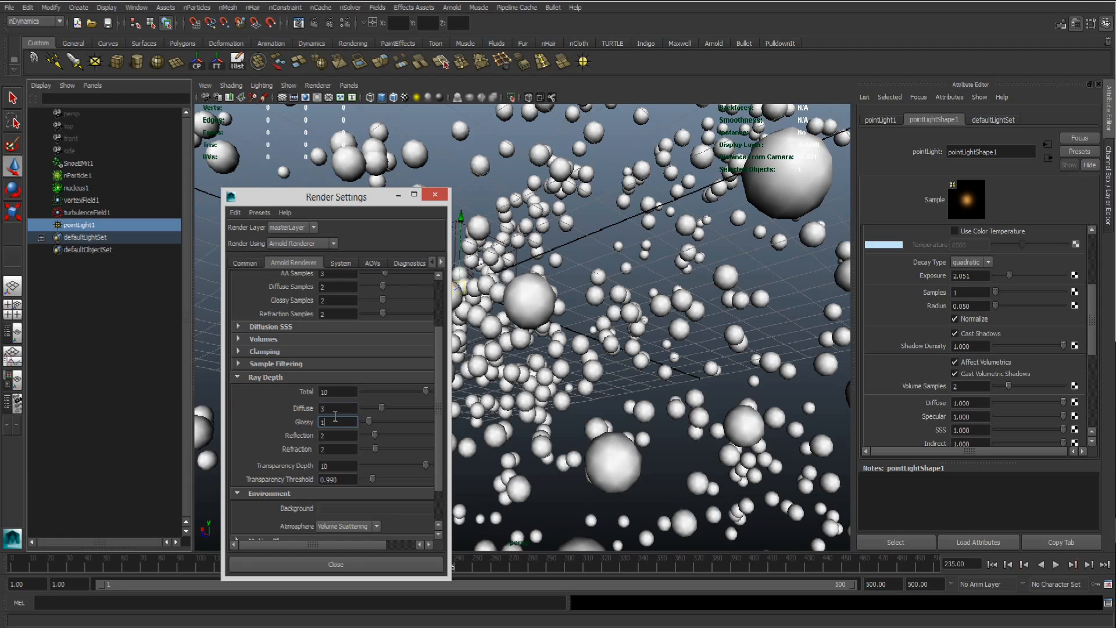
Render frame 235 again and examine the lighting on the spheres with the increased diffuse ray depth.
{"action": "left_click", "coordinate": [331, 23]}
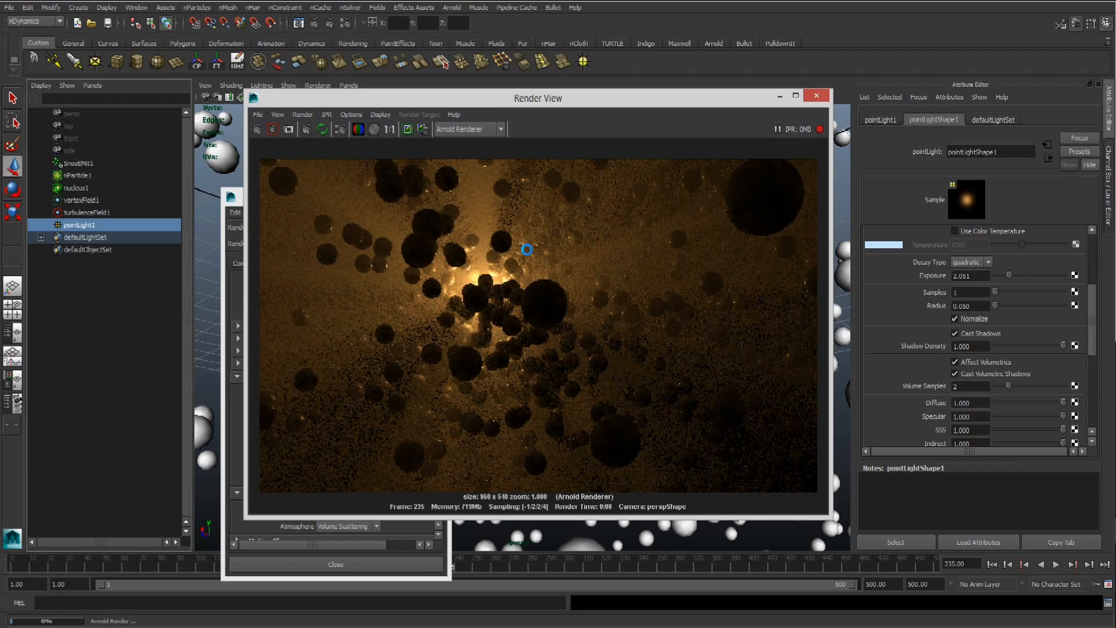
{"action": "scroll", "coordinate": [527, 249], "scroll_direction": "up", "scroll_amount": 2}
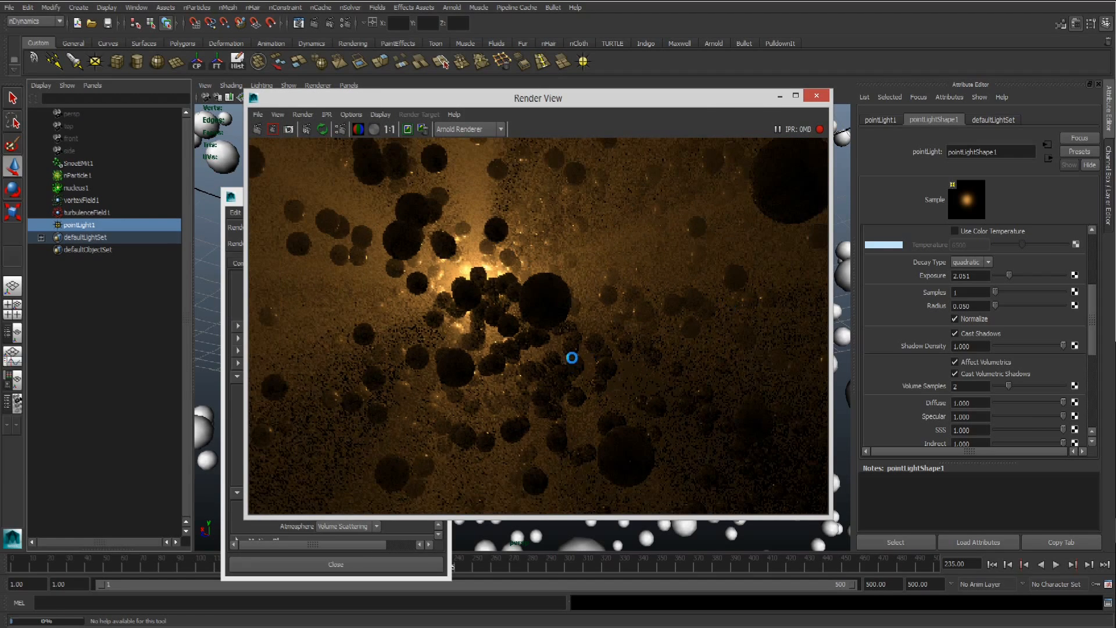
{"action": "scroll", "coordinate": [573, 351], "scroll_direction": "down", "scroll_amount": 3}
{"action": "scroll", "coordinate": [509, 304], "scroll_direction": "up", "scroll_amount": 3}
{"action": "scroll", "coordinate": [507, 306], "scroll_direction": "down", "scroll_amount": 3}
{"action": "scroll", "coordinate": [603, 390], "scroll_direction": "up", "scroll_amount": 4}
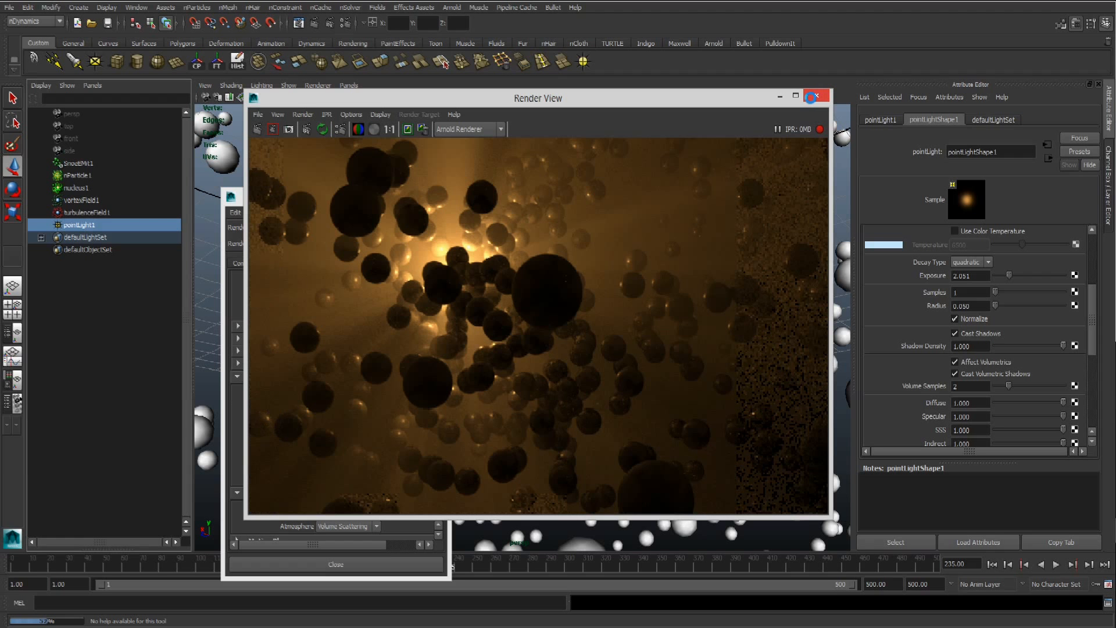
{"action": "left_click", "coordinate": [816, 95]}
Enable Arnold motion blur with a motion range of 2 and render the frame to check the blur.
{"action": "left_click_drag", "start_coordinate": [349, 197], "coordinate": [694, 95]}
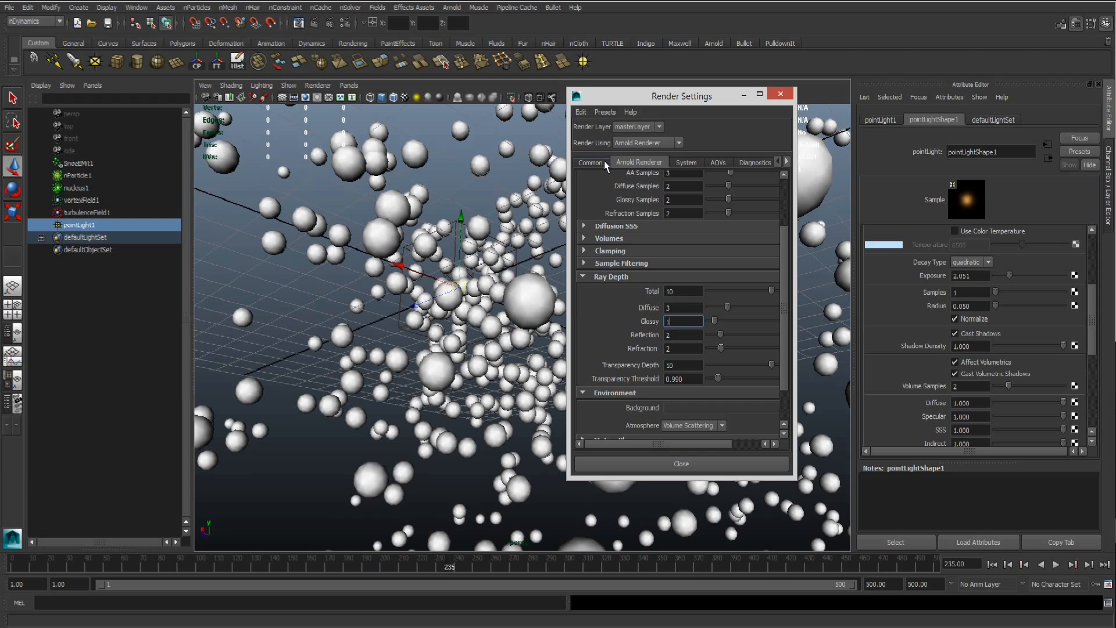
{"action": "scroll", "coordinate": [642, 298], "scroll_direction": "down", "scroll_amount": 2}
{"action": "left_click", "coordinate": [611, 395]}
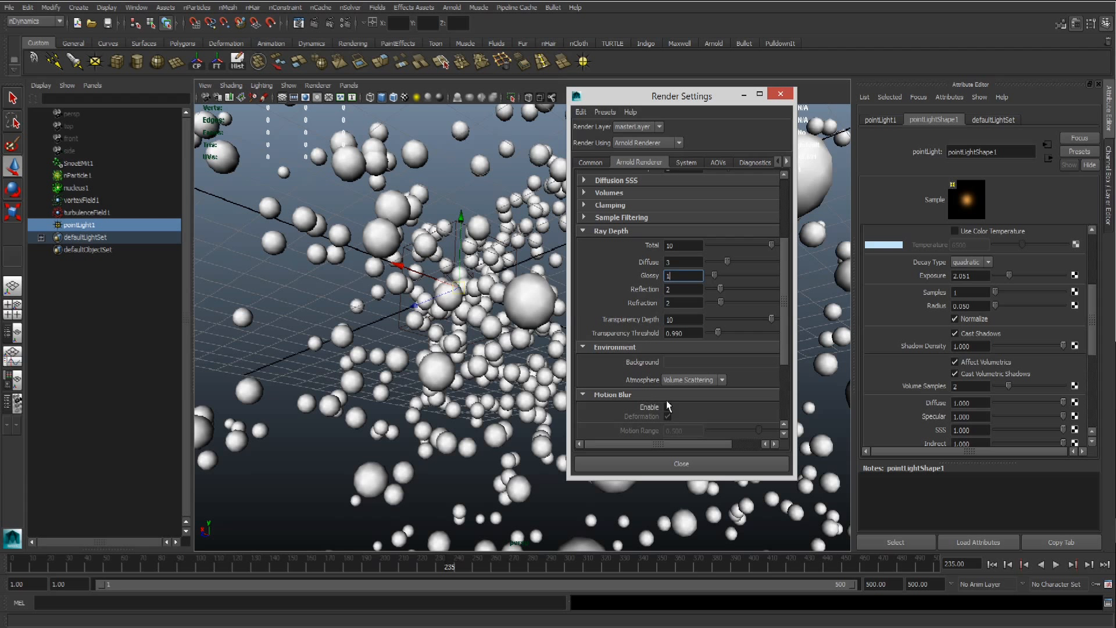
{"action": "left_click", "coordinate": [667, 408]}
{"action": "scroll", "coordinate": [665, 411], "scroll_direction": "down", "scroll_amount": 3}
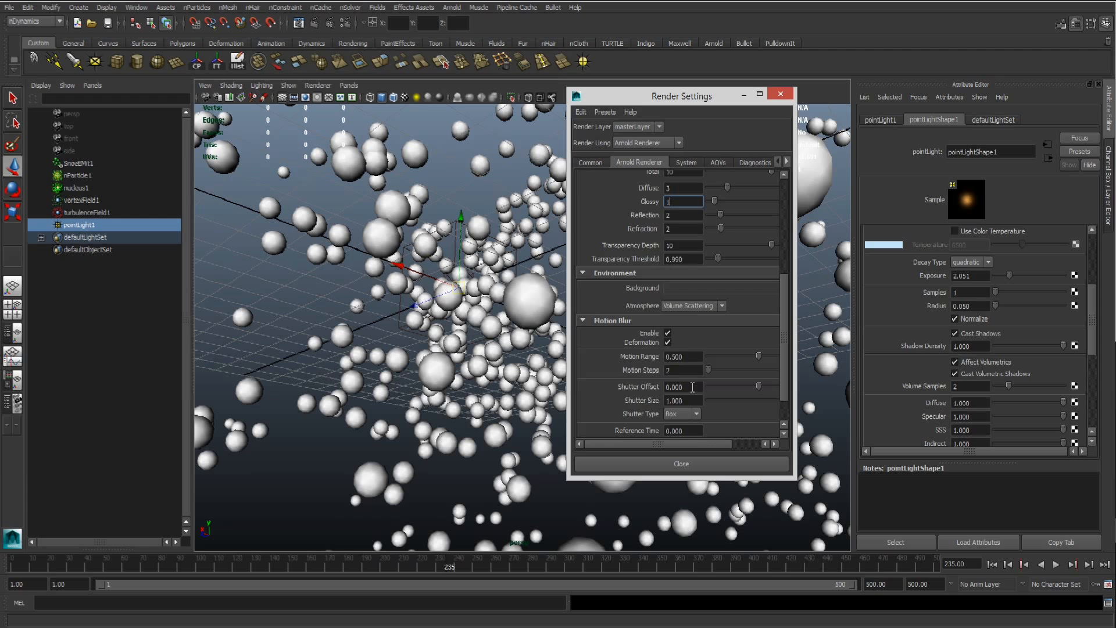
{"action": "left_click", "coordinate": [695, 354]}
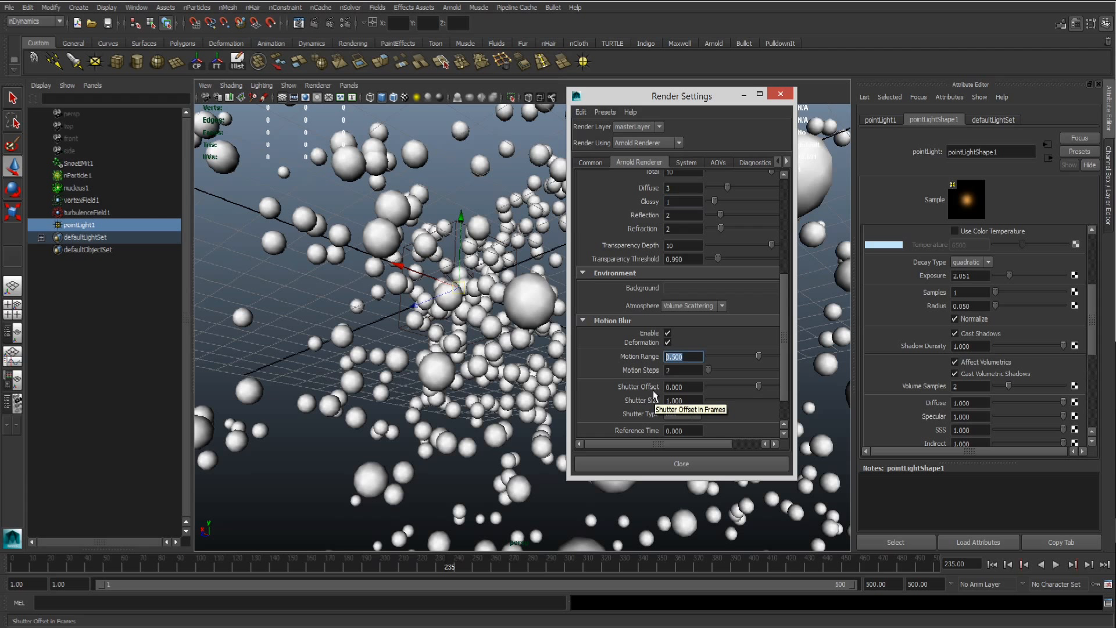
{"action": "type", "text": "2"}
{"action": "key", "text": "Return"}
{"action": "left_click", "coordinate": [331, 21]}
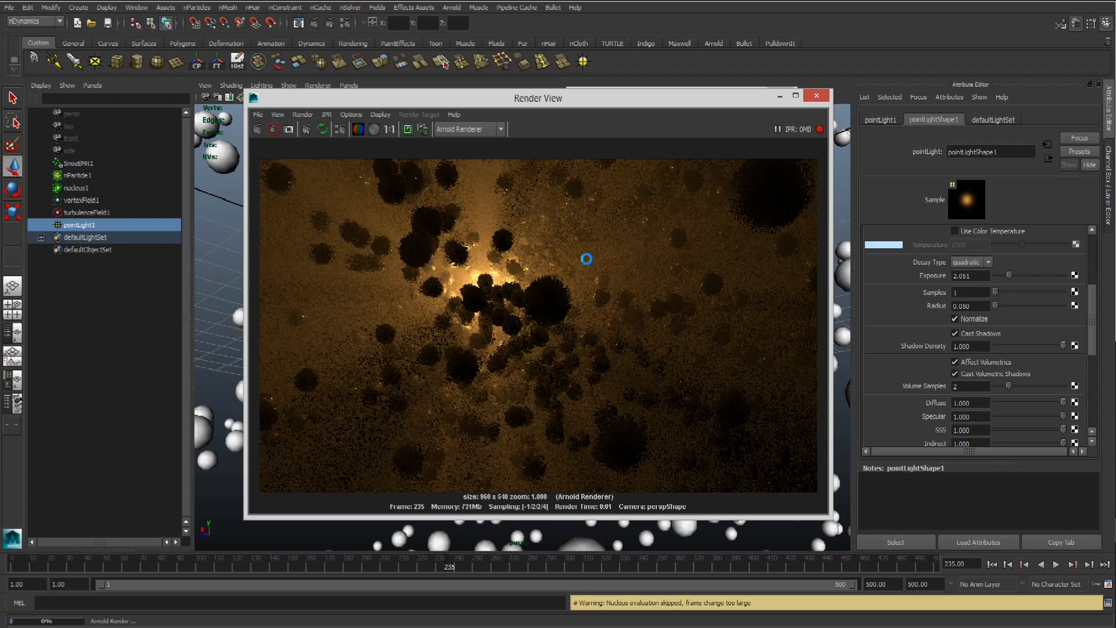
{"action": "scroll", "coordinate": [528, 267], "scroll_direction": "up", "scroll_amount": 2}
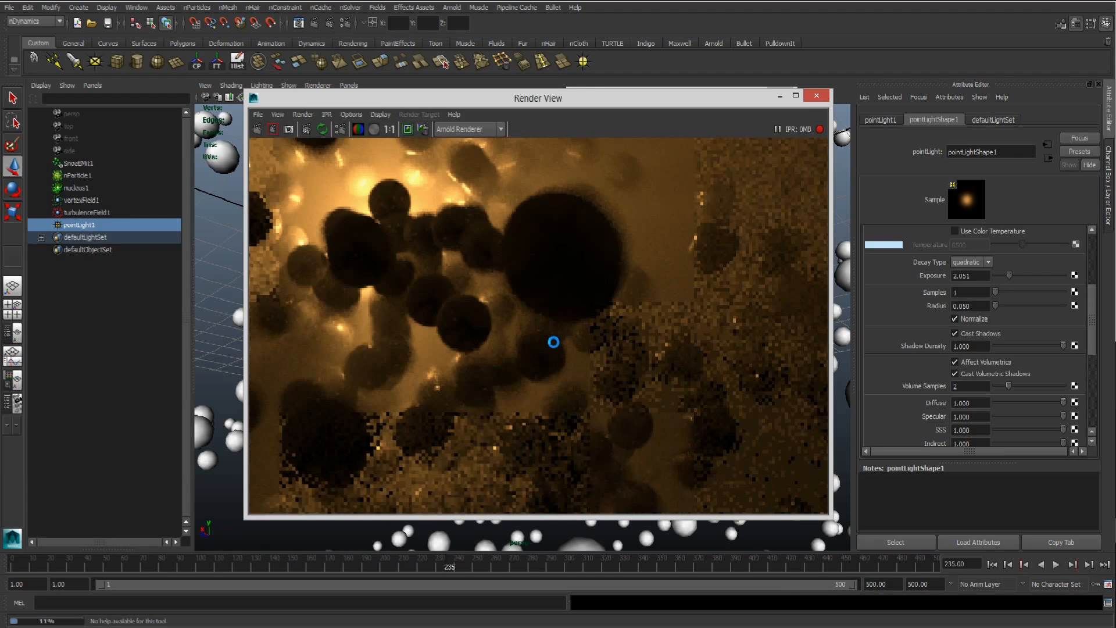
Examine the motion blur on the spheres in the render, both close up and as a whole image, and close the render.
{"action": "scroll", "coordinate": [553, 342], "scroll_direction": "down", "scroll_amount": 6}
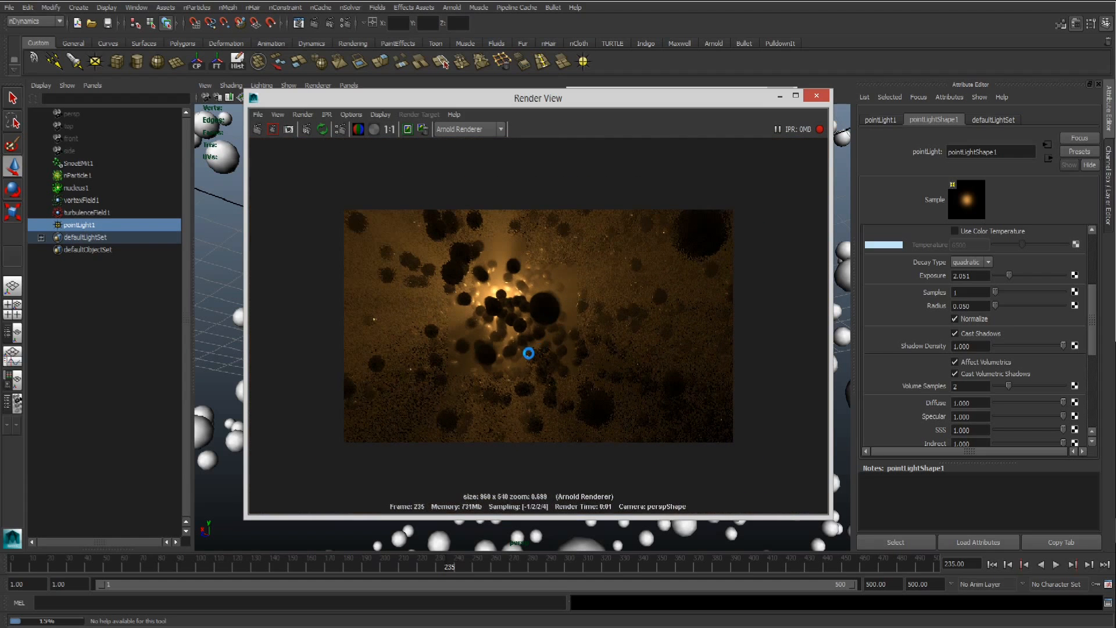
{"action": "scroll", "coordinate": [528, 353], "scroll_direction": "up", "scroll_amount": 6}
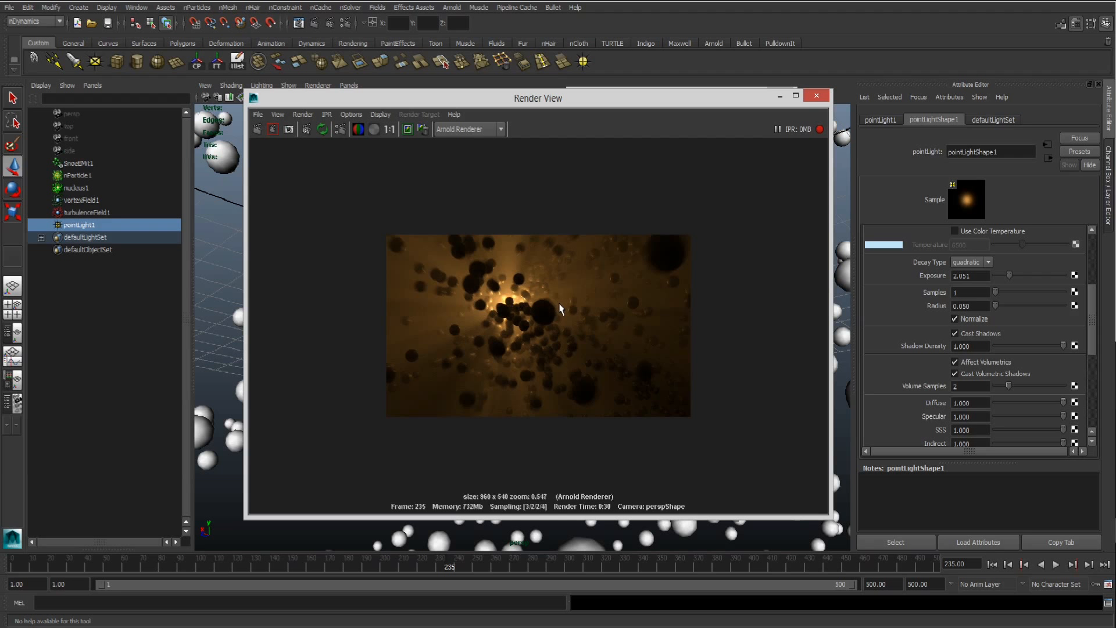
{"action": "scroll", "coordinate": [559, 305], "scroll_direction": "up", "scroll_amount": 5}
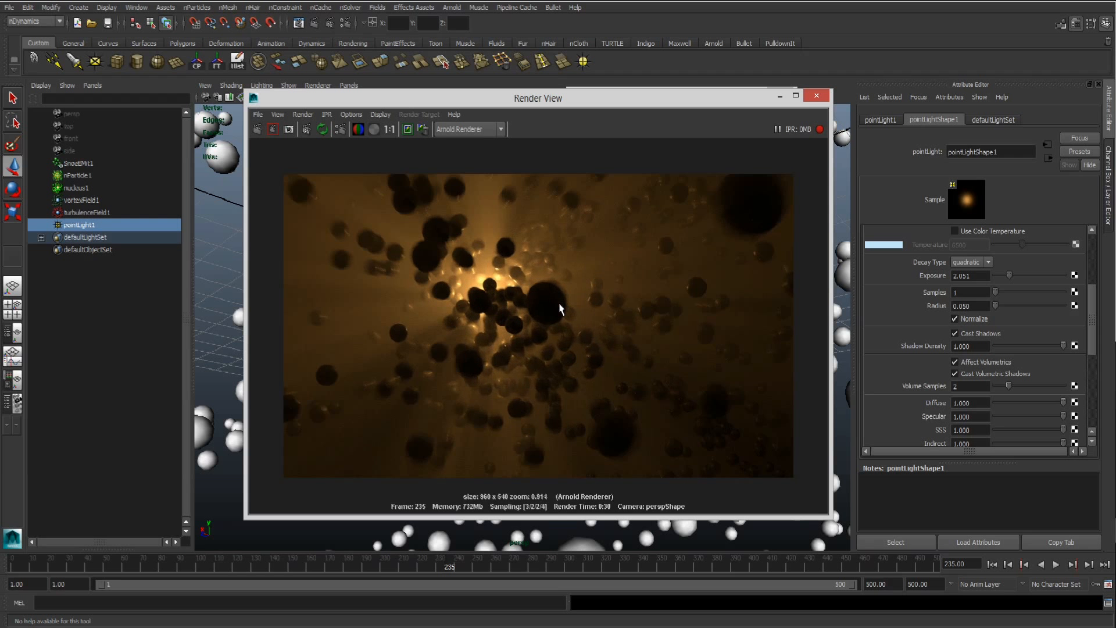
{"action": "scroll", "coordinate": [559, 304], "scroll_direction": "down", "scroll_amount": 6}
{"action": "scroll", "coordinate": [559, 304], "scroll_direction": "down", "scroll_amount": 2}
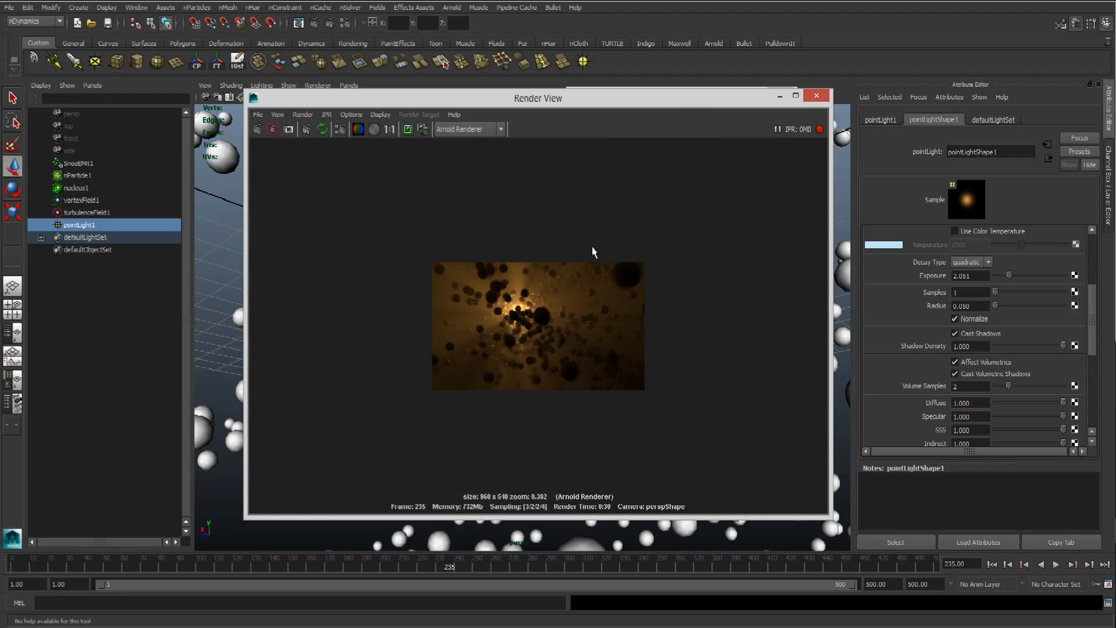
{"action": "scroll", "coordinate": [489, 251], "scroll_direction": "up", "scroll_amount": 7}
{"action": "middle_click_drag", "start_coordinate": [624, 255], "coordinate": [513, 296], "text": "alt"}
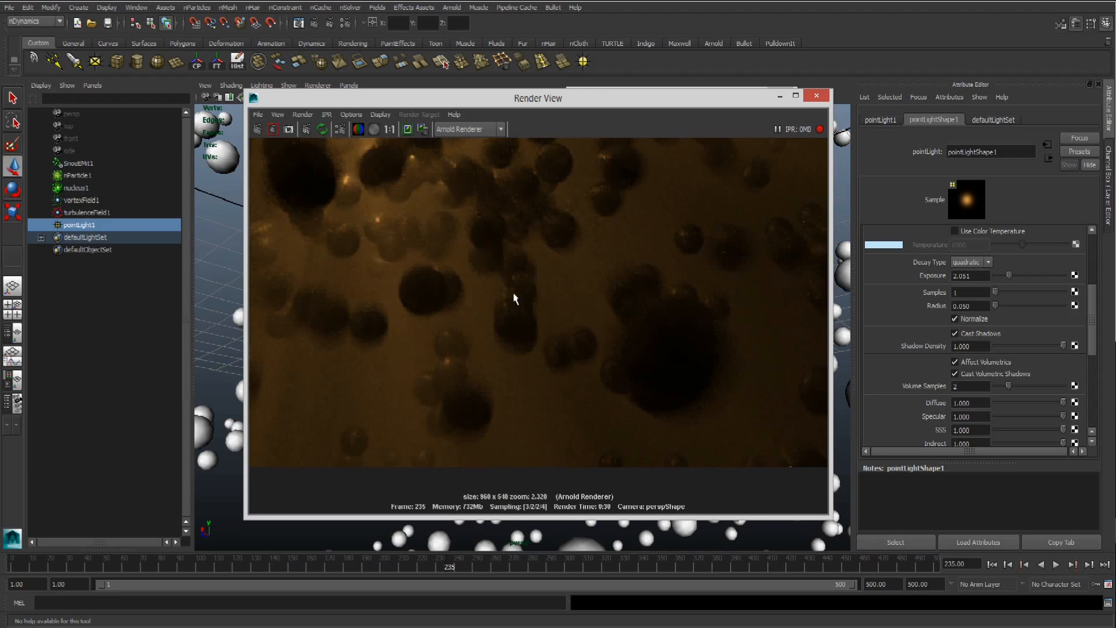
{"action": "scroll", "coordinate": [535, 285], "scroll_direction": "down", "scroll_amount": 2}
{"action": "middle_click_drag", "start_coordinate": [565, 267], "coordinate": [419, 381], "text": "alt"}
{"action": "scroll", "coordinate": [581, 308], "scroll_direction": "down", "scroll_amount": 2}
{"action": "middle_click_drag", "start_coordinate": [603, 299], "coordinate": [646, 314], "text": "alt"}
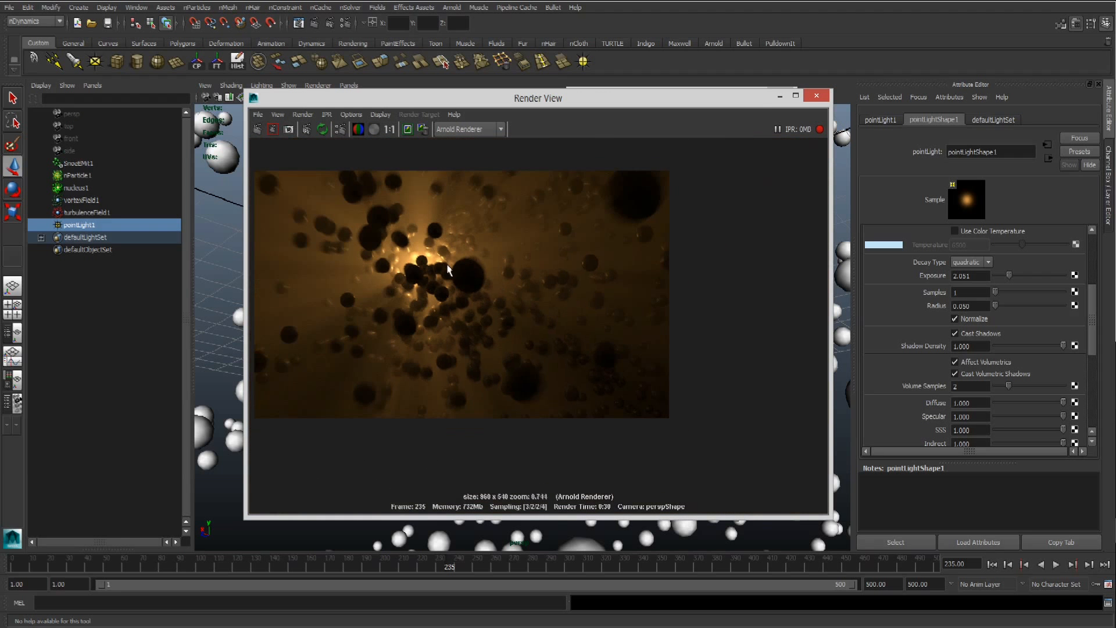
{"action": "scroll", "coordinate": [669, 291], "scroll_direction": "down", "scroll_amount": 2}
{"action": "left_click", "coordinate": [816, 95]}
Set the render image size to 1920 pixels wide and 1080 pixels high.
{"action": "left_click", "coordinate": [590, 162]}
{"action": "scroll", "coordinate": [680, 320], "scroll_direction": "down", "scroll_amount": 5}
{"action": "double_click", "coordinate": [680, 361]}
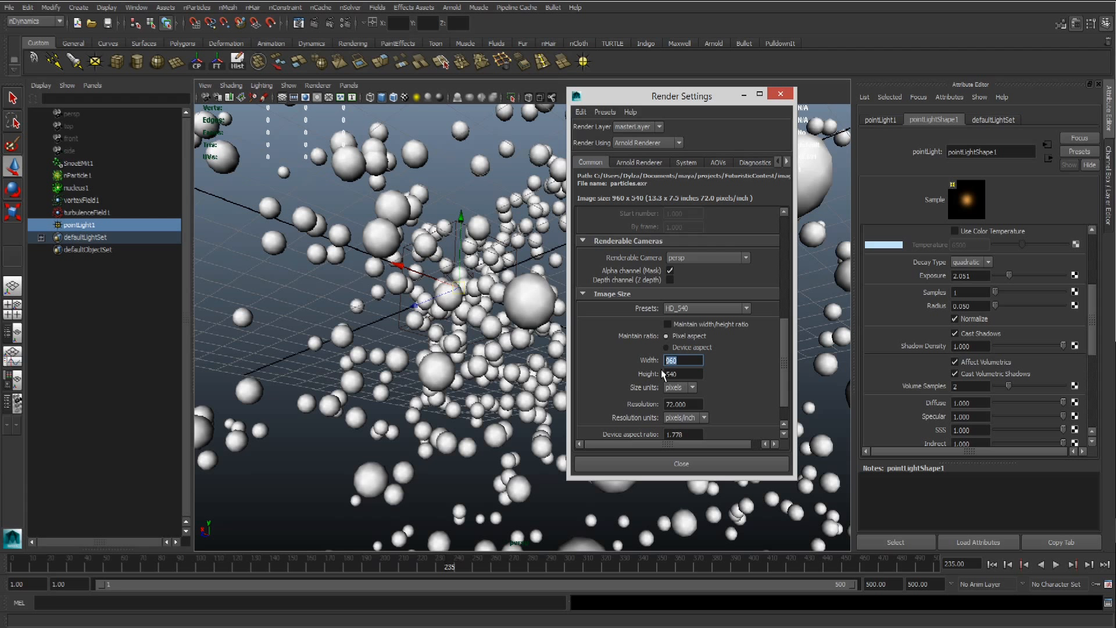
{"action": "type", "text": "1920"}
{"action": "key", "text": "Tab"}
{"action": "type", "text": "1080"}
{"action": "key", "text": "Return"}
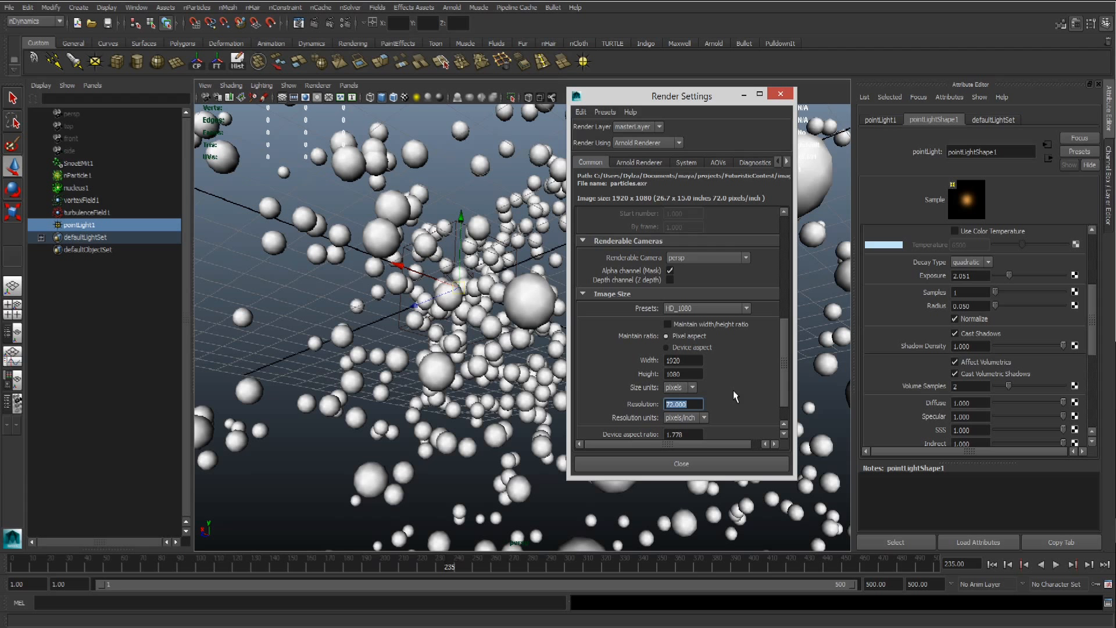
Set the Arnold refraction samples to 0 and the glossy samples to 1.
{"action": "left_click", "coordinate": [639, 163]}
{"action": "scroll", "coordinate": [669, 257], "scroll_direction": "up", "scroll_amount": 3}
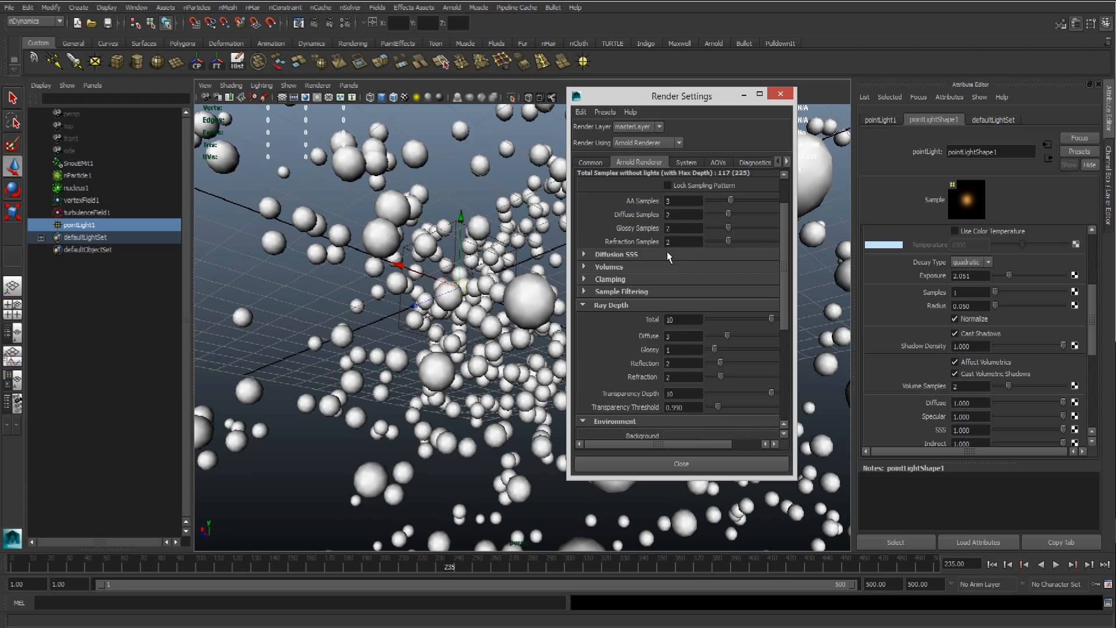
{"action": "left_click", "coordinate": [683, 201]}
{"action": "scroll", "coordinate": [667, 244], "scroll_direction": "up", "scroll_amount": 2}
{"action": "left_click", "coordinate": [677, 287]}
{"action": "type", "text": "0"}
{"action": "key", "text": "Return"}
{"action": "key", "text": "shift+Tab"}
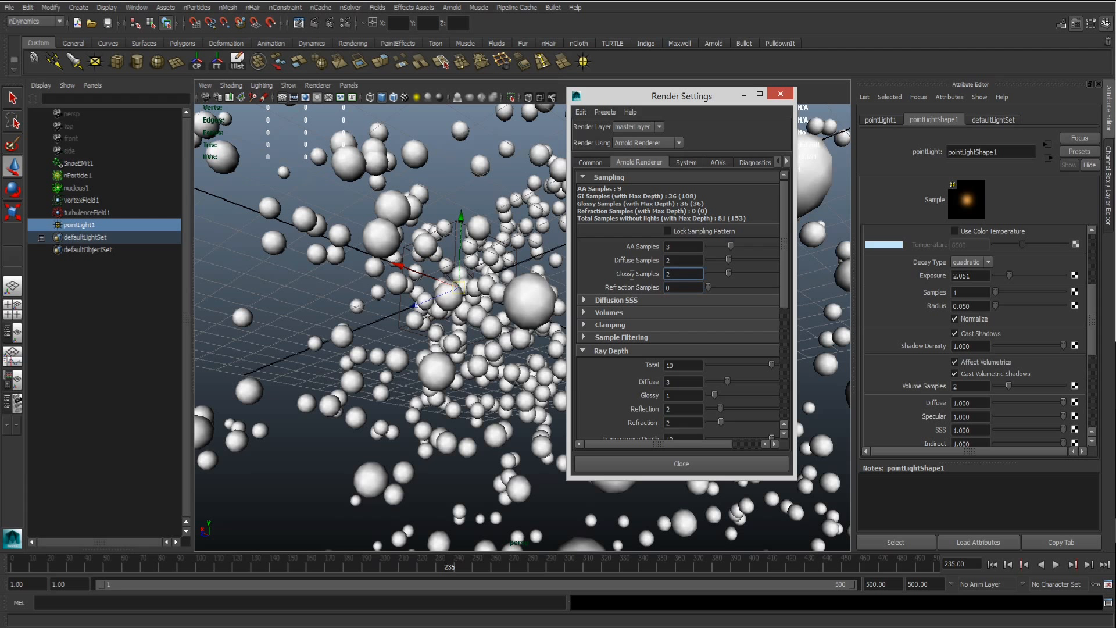
{"action": "type", "text": "1"}
{"action": "key", "text": "Return"}
Set the Arnold AA samples to 6.
{"action": "key", "text": "shift+Tab"}
{"action": "key", "text": "shift+Tab"}
{"action": "type", "text": "6"}
{"action": "key", "text": "Return"}
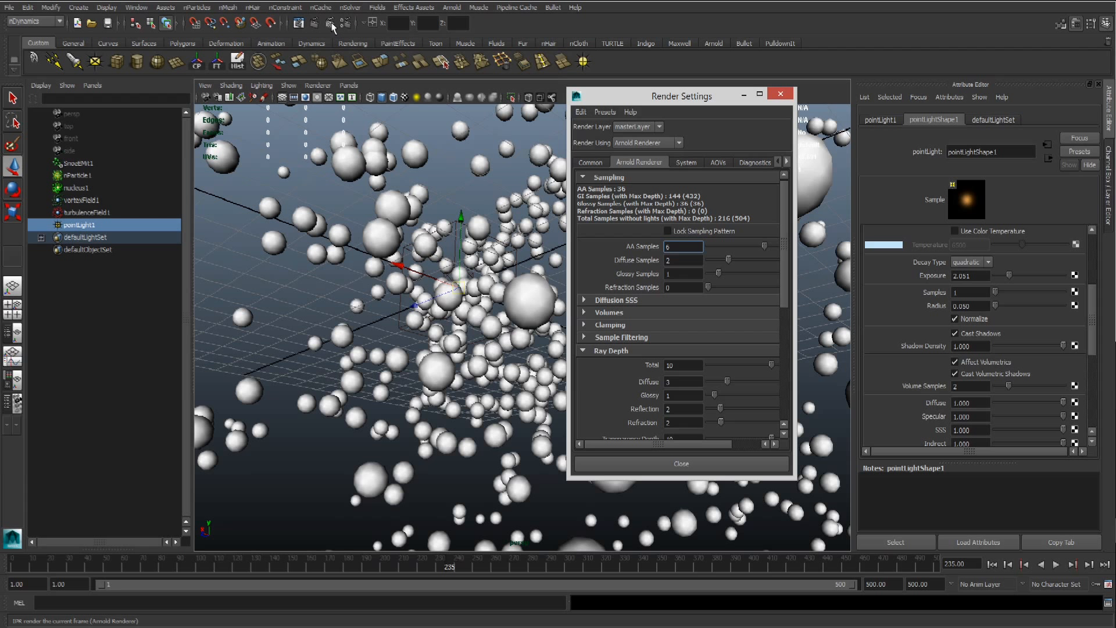
Render frame 235 in a maximized Render View with a render region over the upper part of the large central sphere.
{"action": "left_click", "coordinate": [331, 24]}
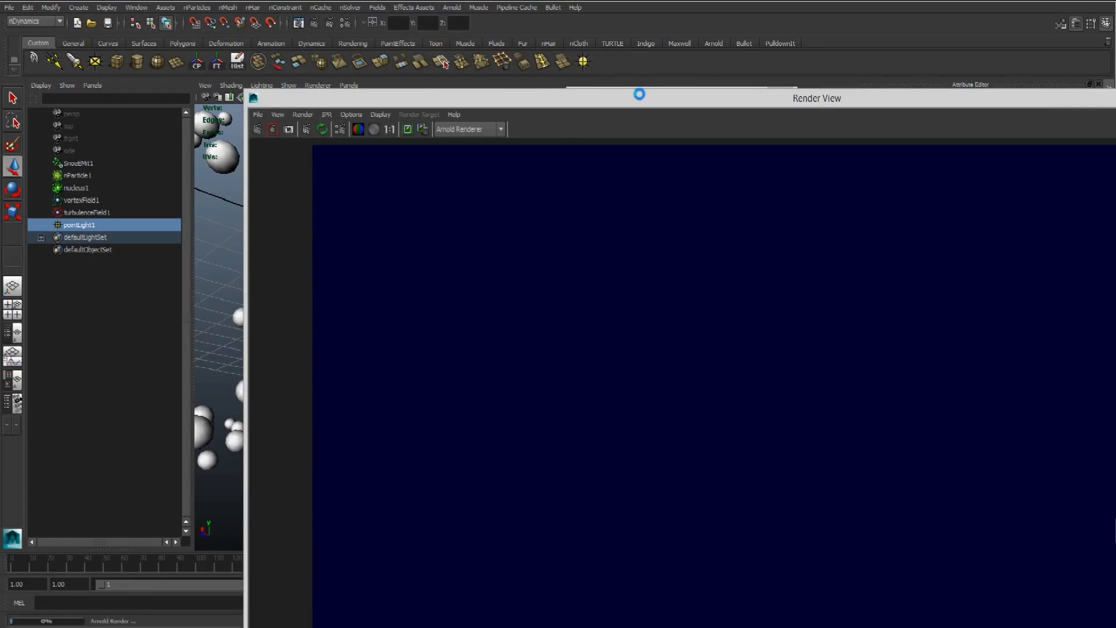
{"action": "double_click", "coordinate": [640, 94]}
{"action": "left_click_drag", "start_coordinate": [485, 198], "coordinate": [646, 301]}
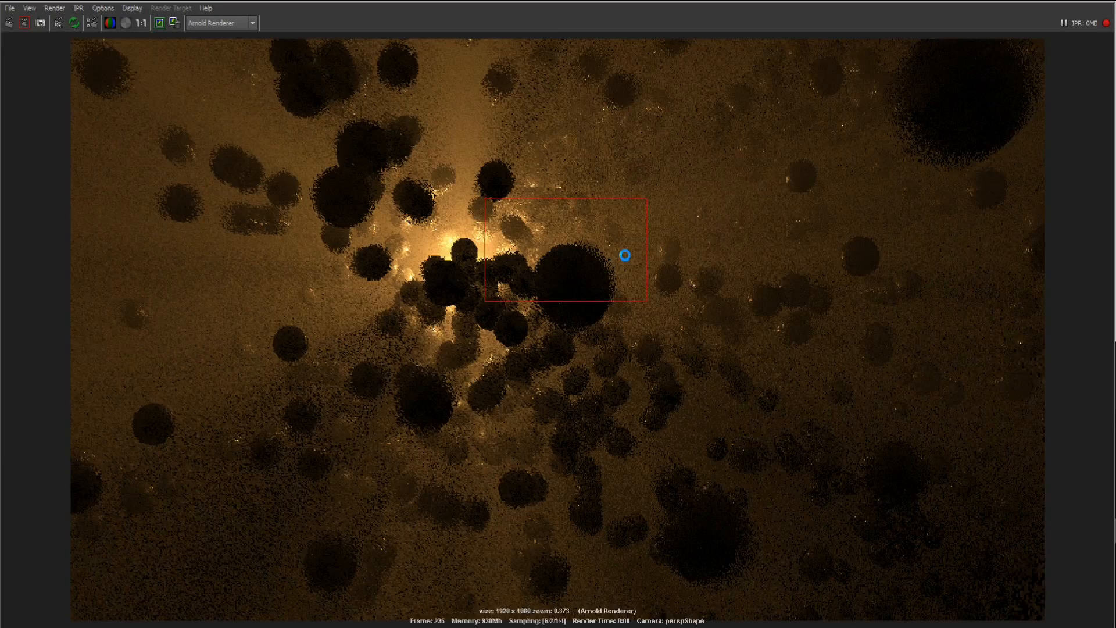
Examine the noise and motion blur inside the rendered region around the large central sphere.
{"action": "scroll", "coordinate": [625, 255], "scroll_direction": "up", "scroll_amount": 5}
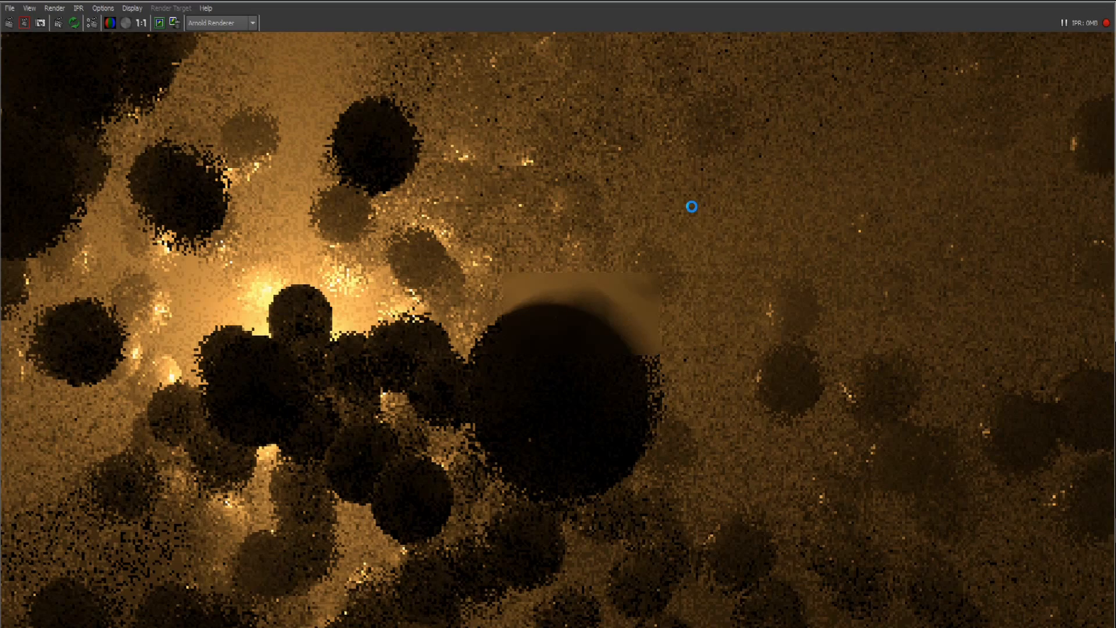
{"action": "scroll", "coordinate": [678, 267], "scroll_direction": "down", "scroll_amount": 3}
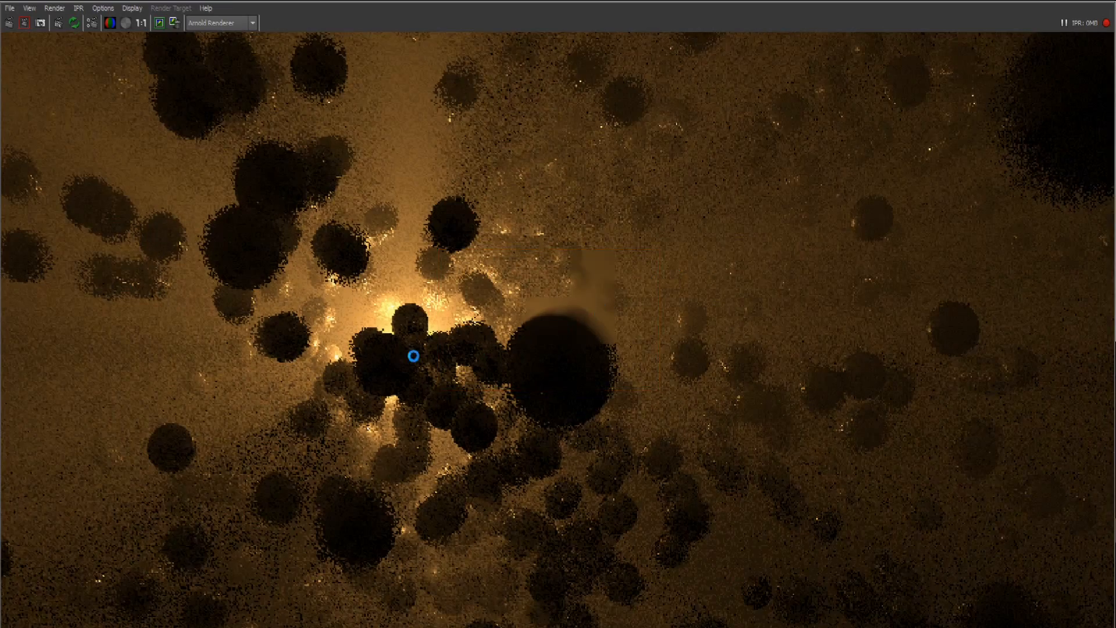
{"action": "scroll", "coordinate": [394, 357], "scroll_direction": "down", "scroll_amount": 2}
{"action": "scroll", "coordinate": [393, 356], "scroll_direction": "up", "scroll_amount": 5}
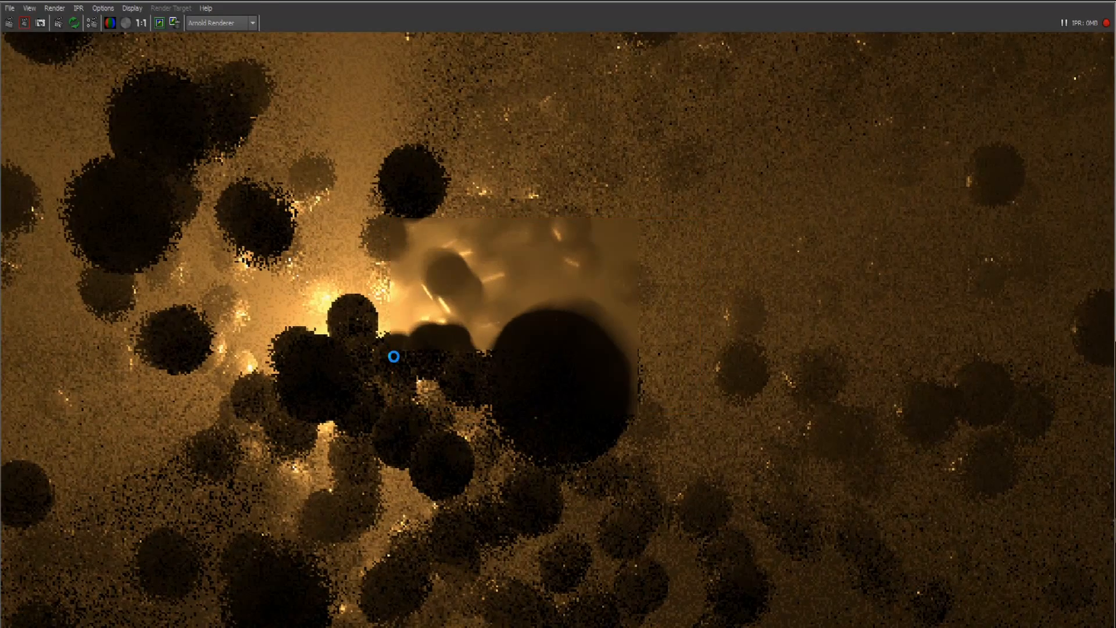
{"action": "scroll", "coordinate": [393, 356], "scroll_direction": "down", "scroll_amount": 2}
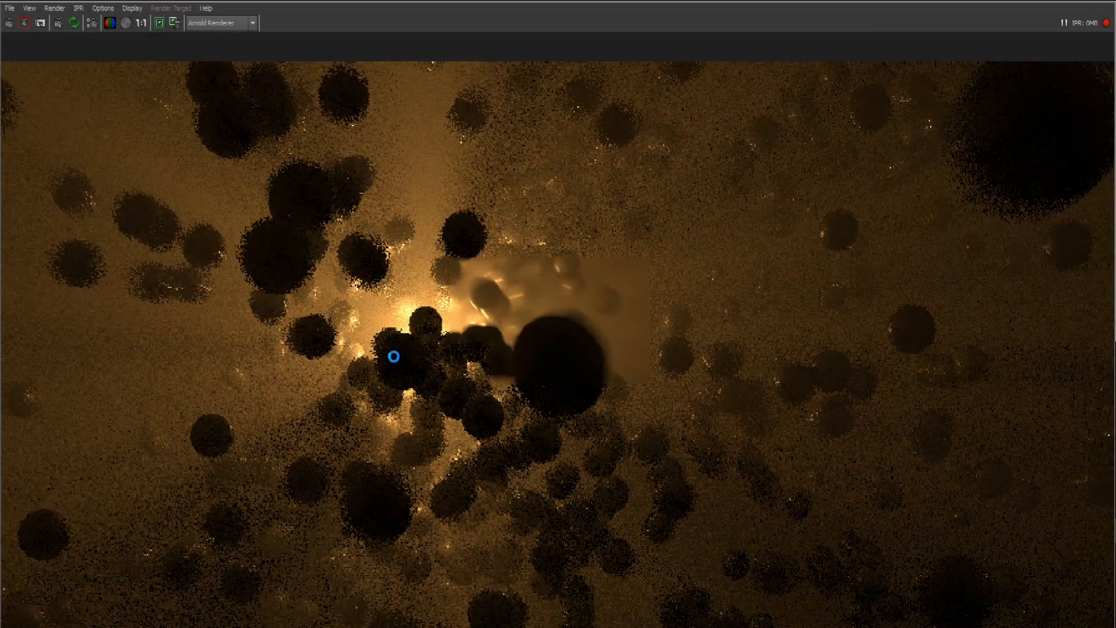
{"action": "scroll", "coordinate": [393, 356], "scroll_direction": "down", "scroll_amount": 1}
{"action": "scroll", "coordinate": [393, 356], "scroll_direction": "down", "scroll_amount": 1}
{"action": "scroll", "coordinate": [568, 299], "scroll_direction": "up", "scroll_amount": 1}
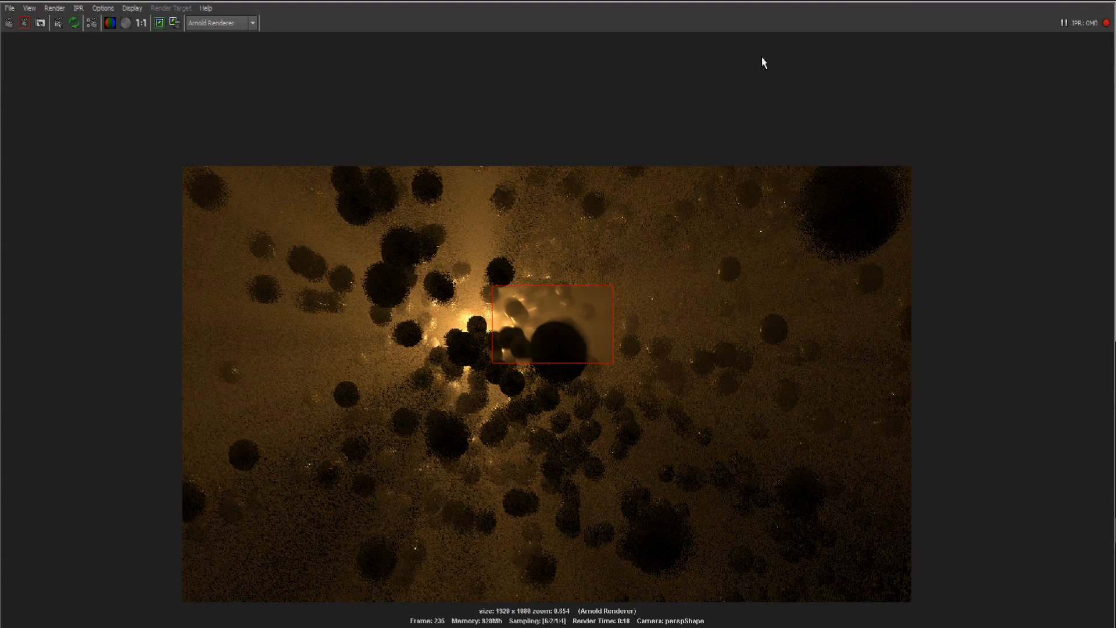
Render the whole of frame 235 with the final sampling settings and view the complete image.
{"action": "left_click", "coordinate": [9, 23]}
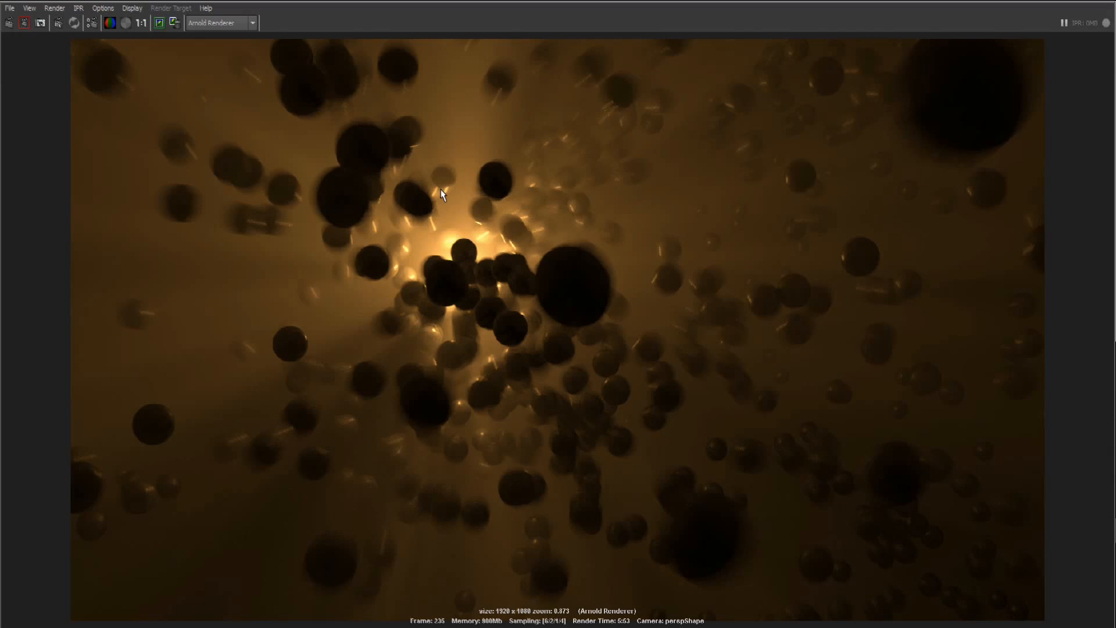
{"action": "scroll", "coordinate": [432, 212], "scroll_direction": "down", "scroll_amount": 2}
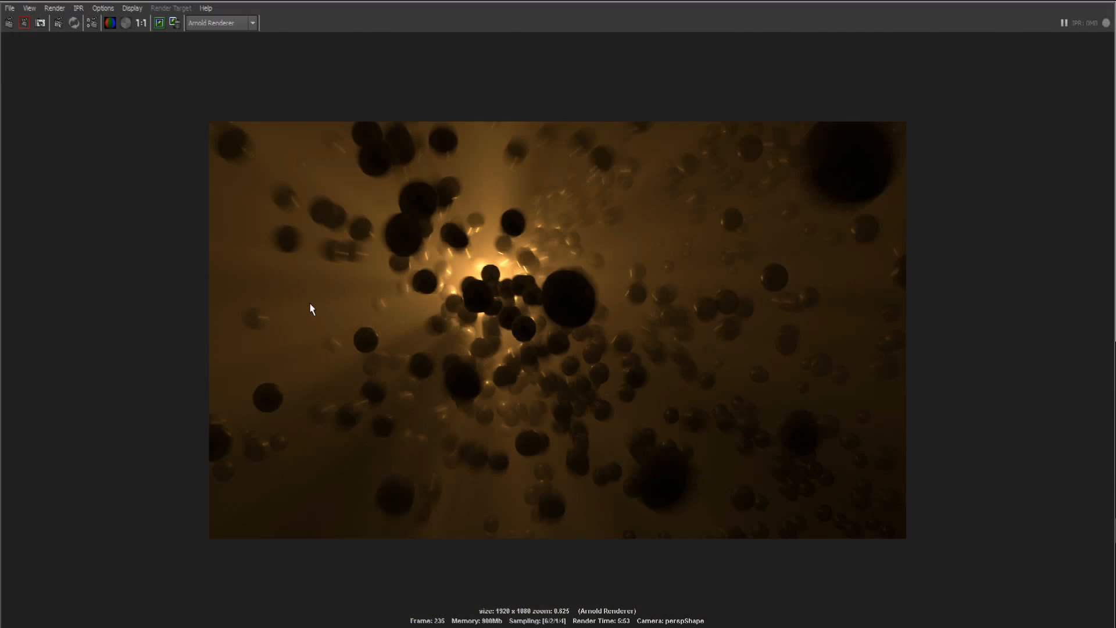